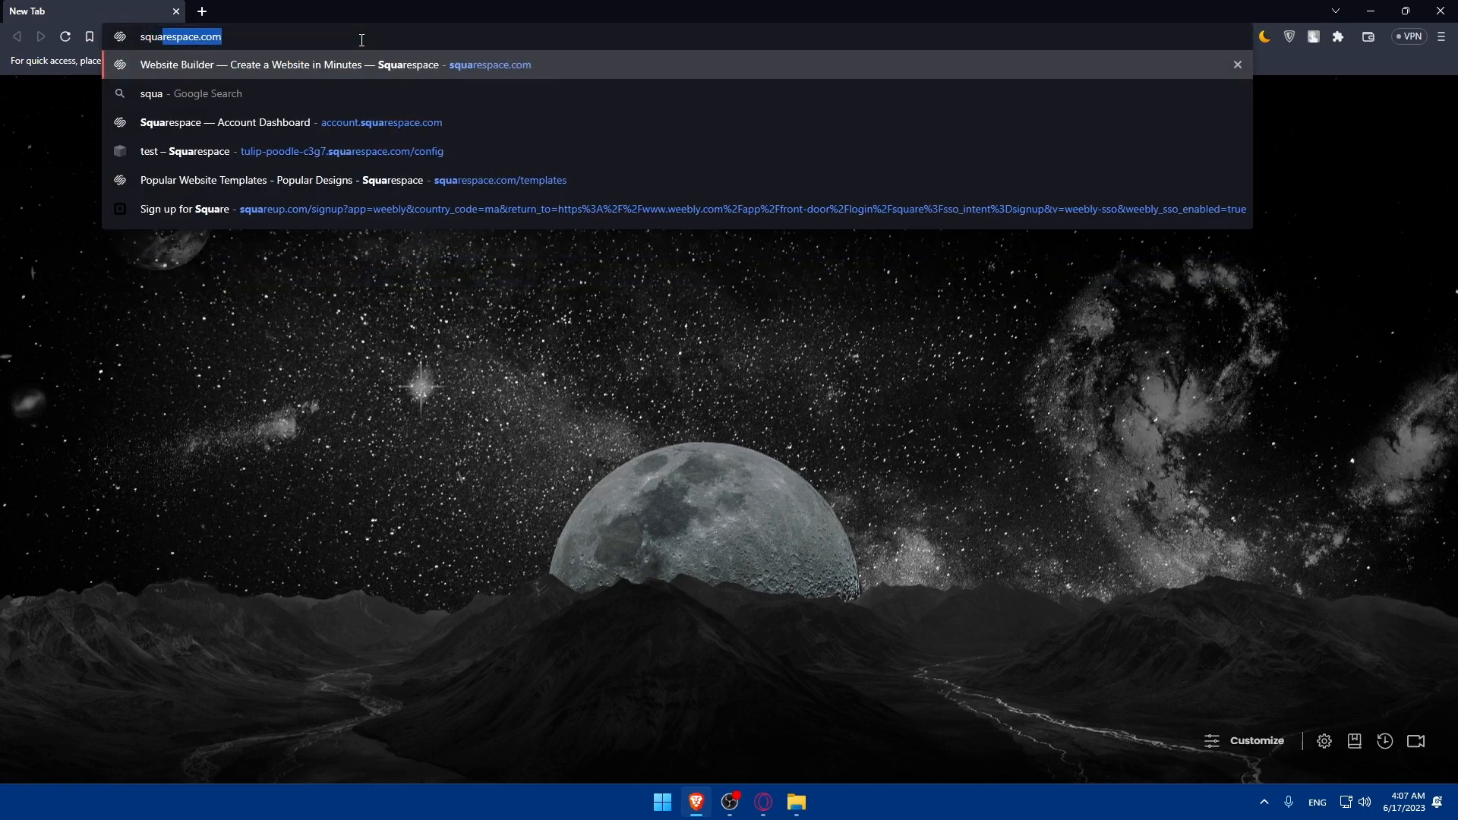
- Load squarespace.com, go to the account dashboard and open the first site named test, which shows plants and pots
key(Return)
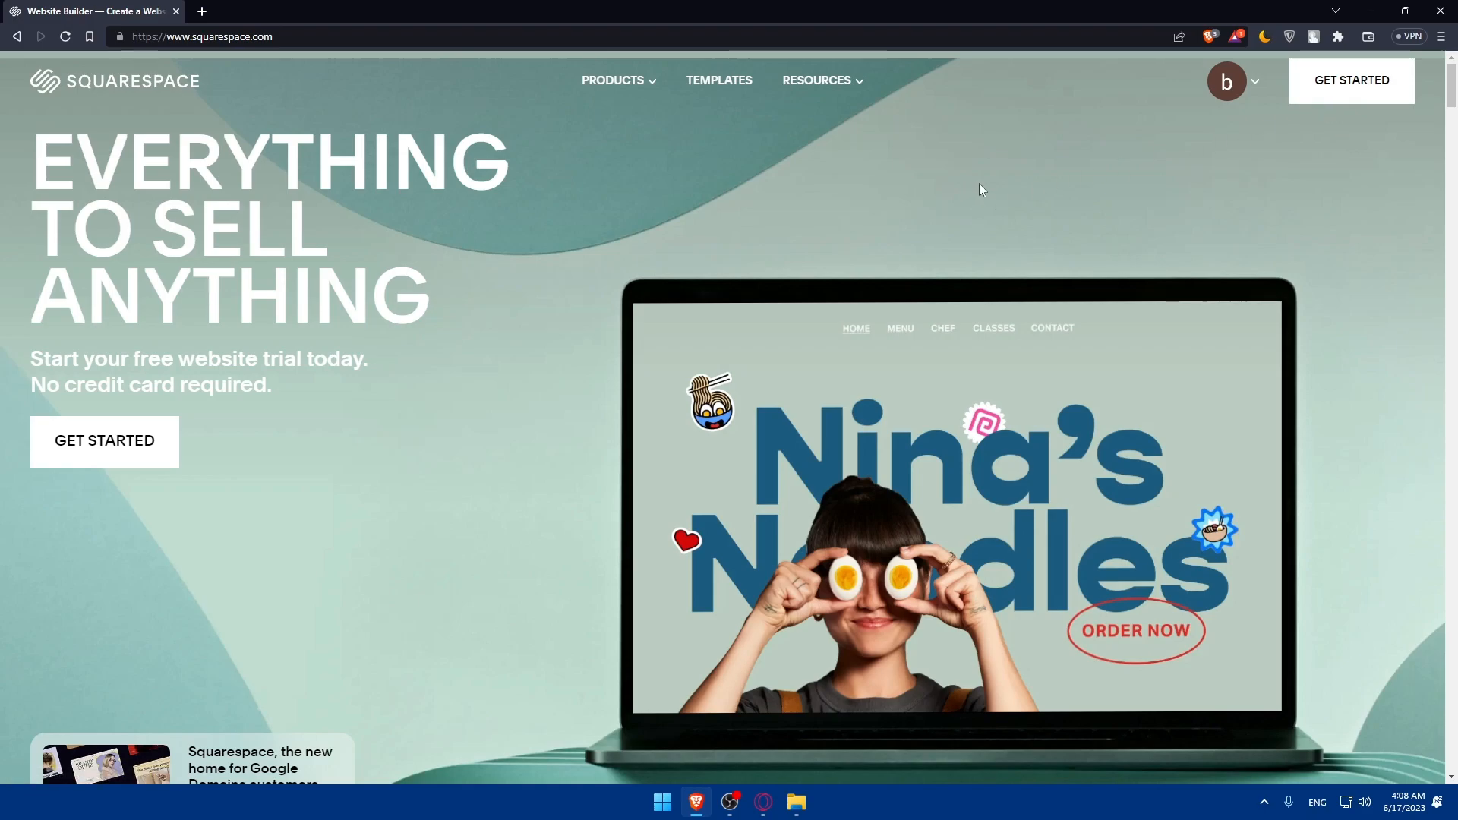
click(1209, 92)
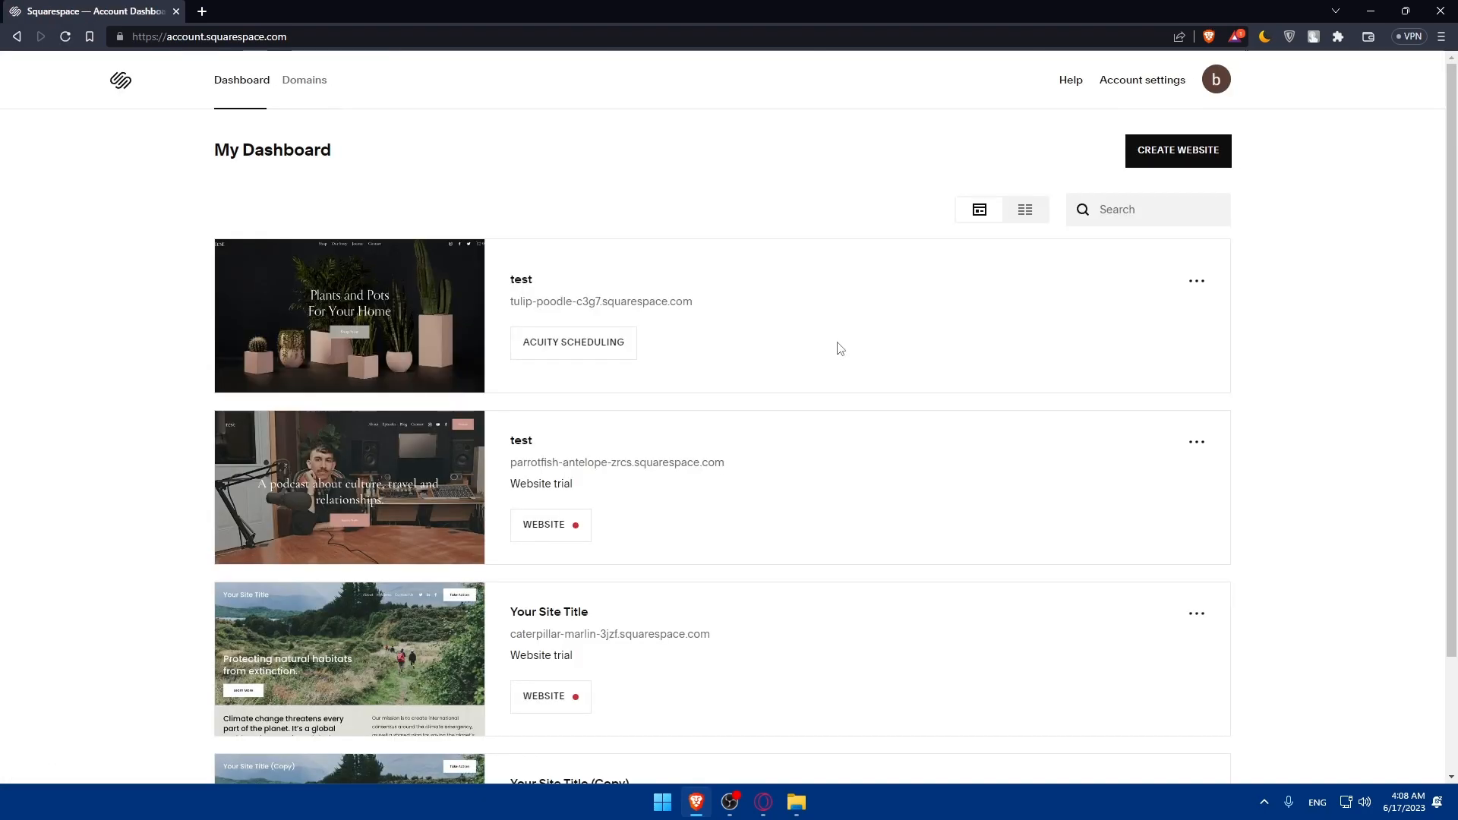
click(371, 327)
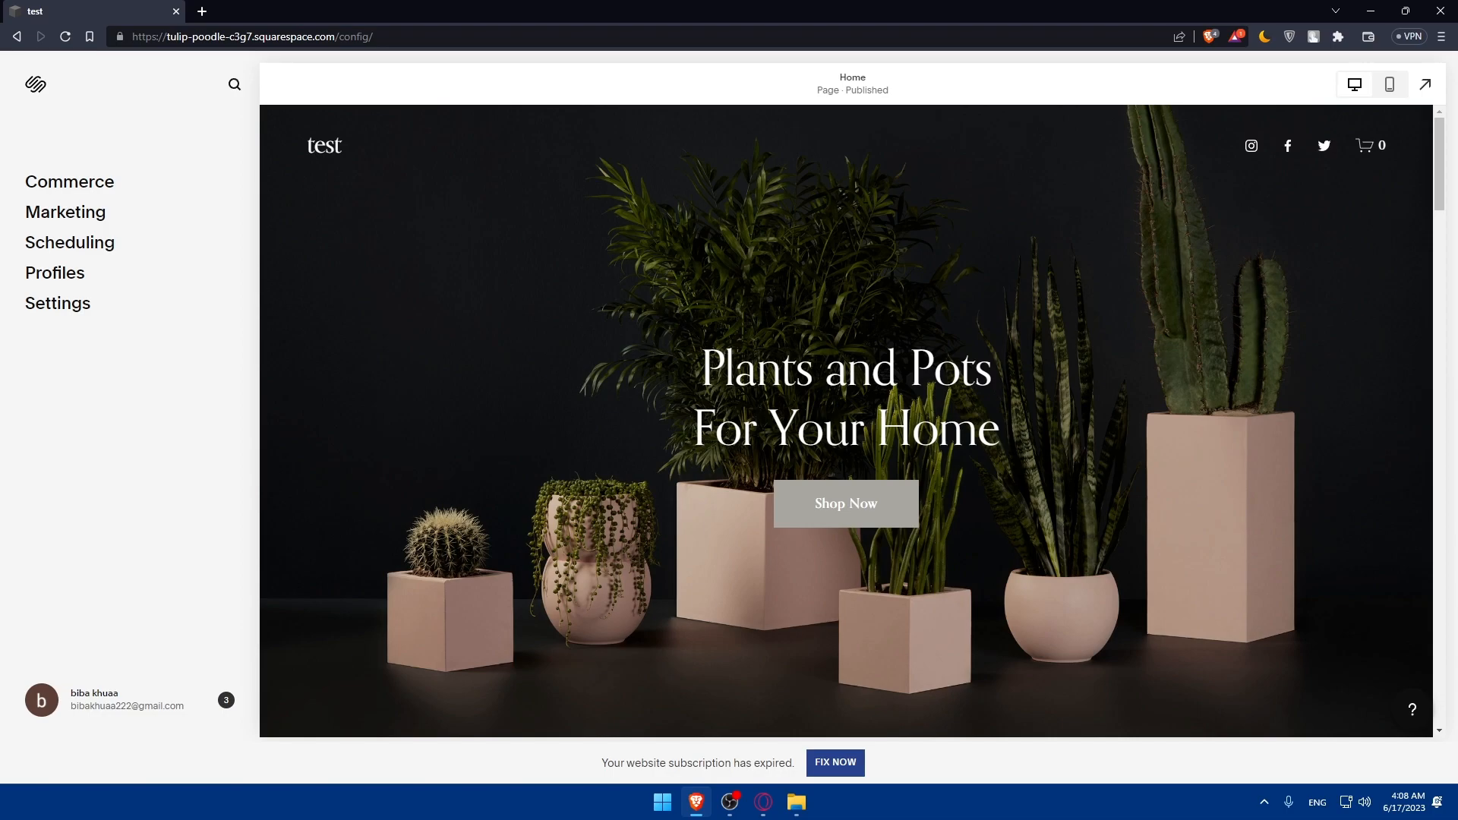
- Look through the site's Home page preview, from the header banner to the Fan Favorites products and the orchid image section
scroll(751, 358, down, 10)
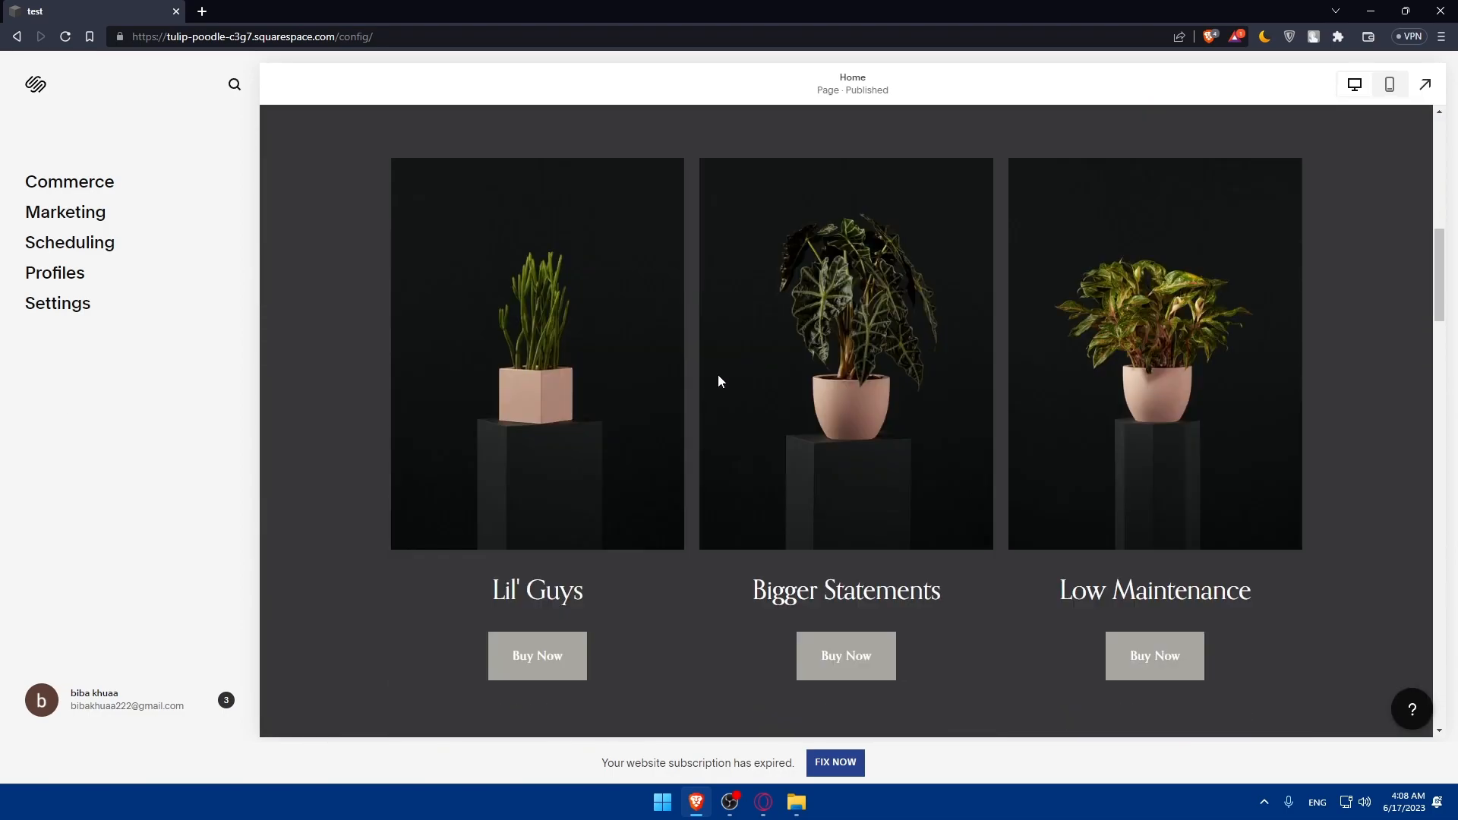
scroll(519, 314, down, 5)
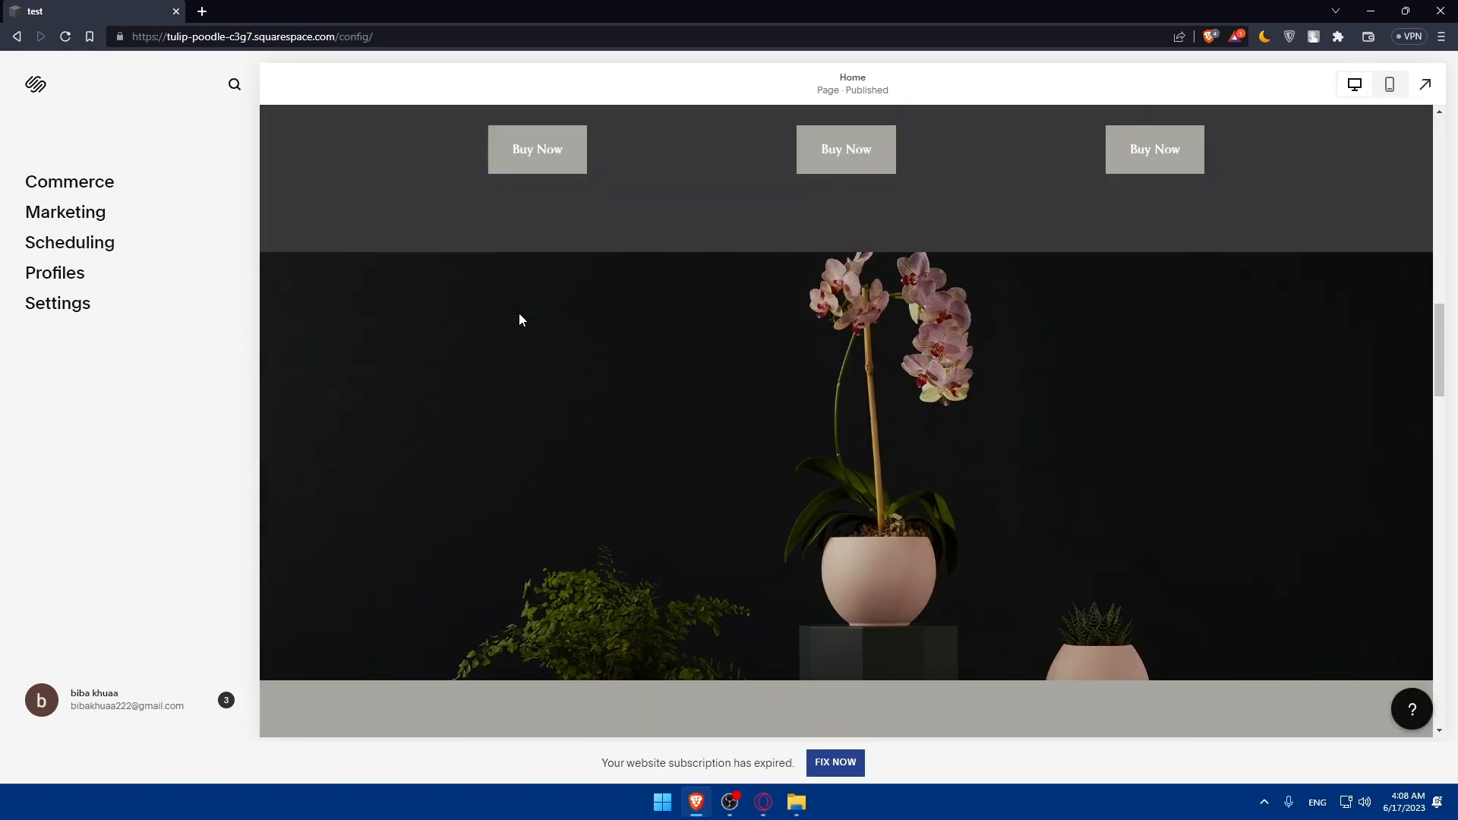
scroll(503, 267, up, 7)
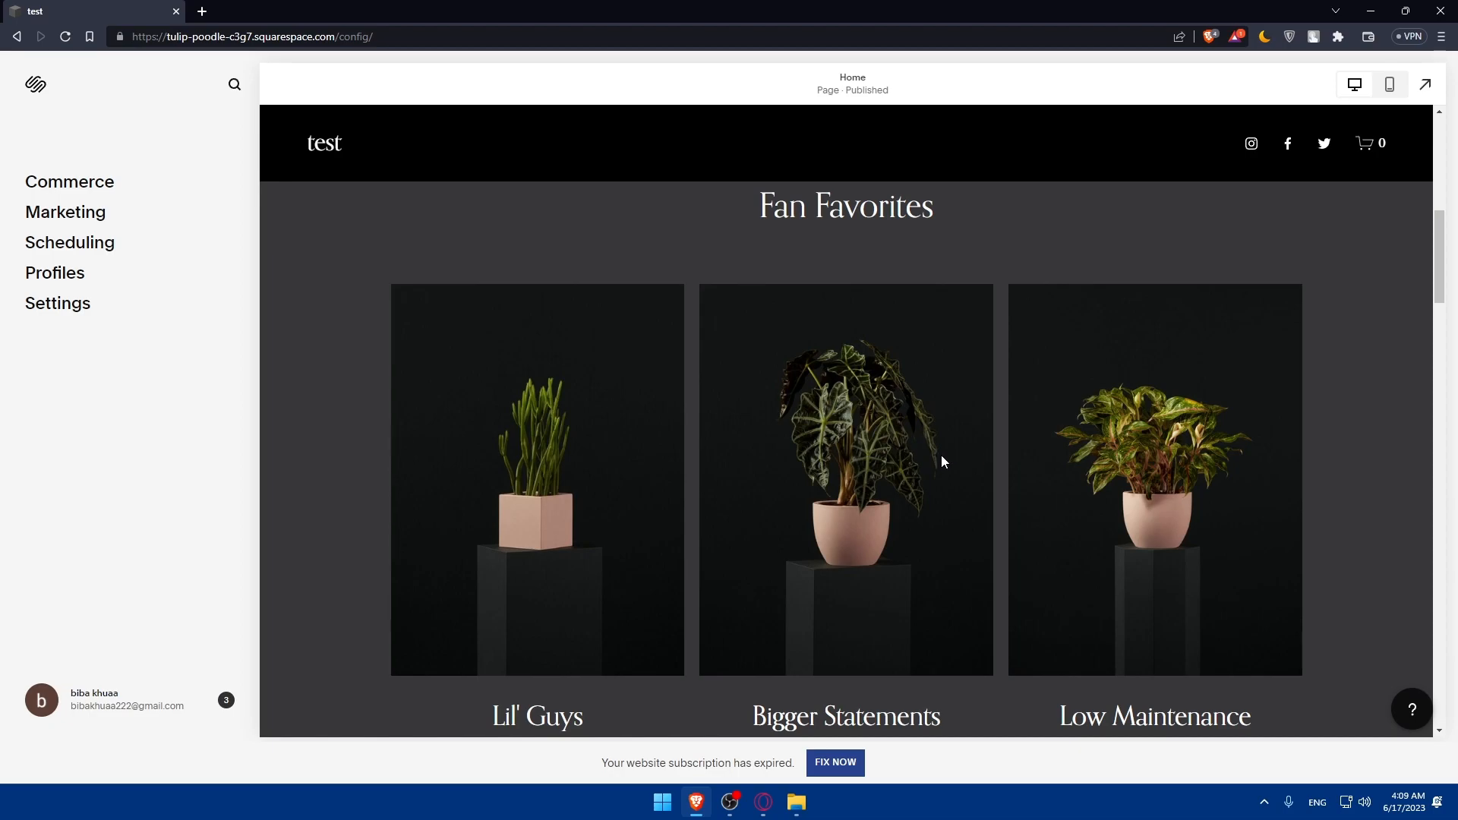
scroll(941, 454, up, 6)
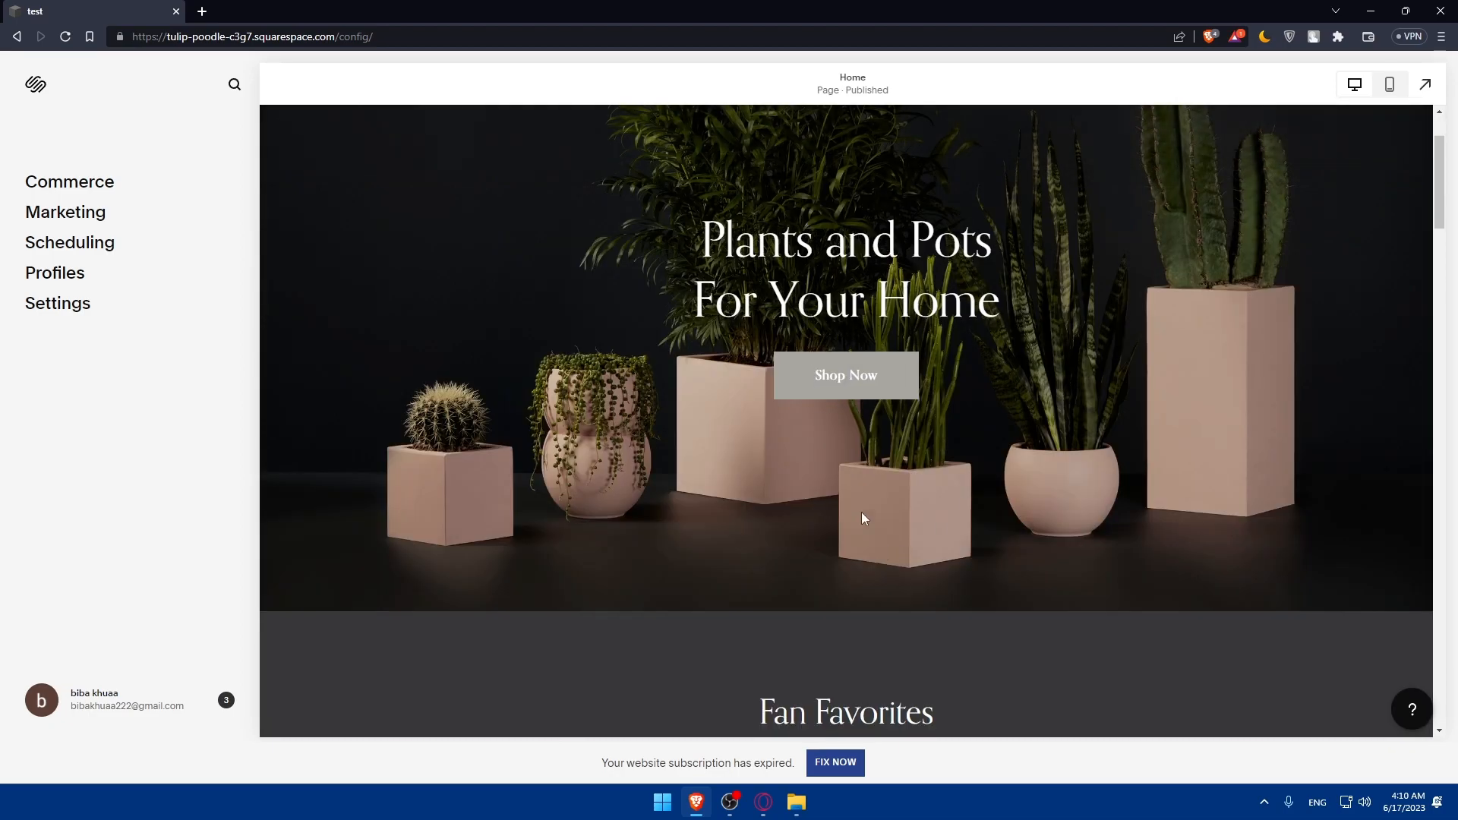
scroll(865, 519, down, 6)
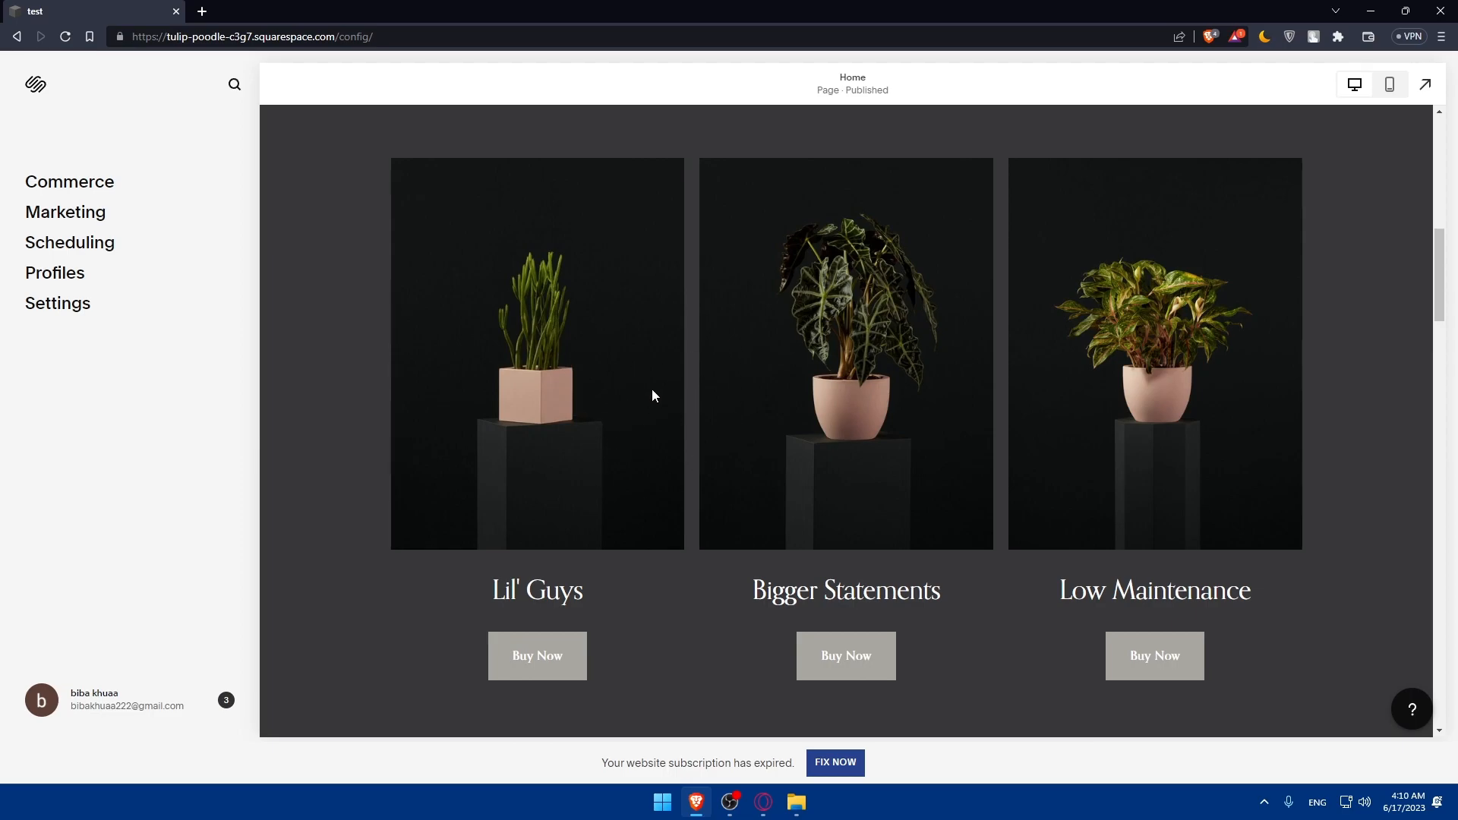
scroll(651, 389, up, 6)
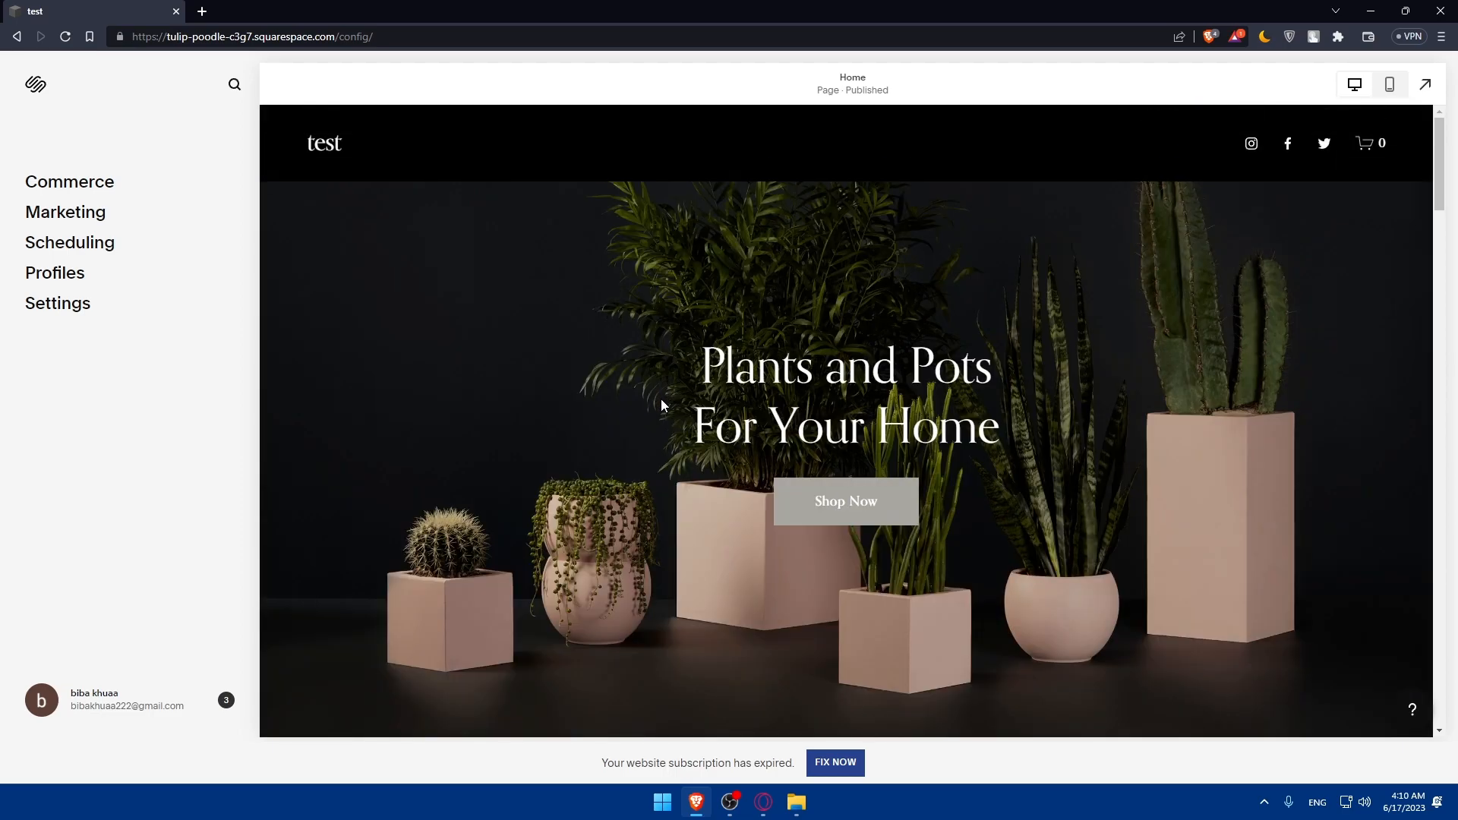
scroll(670, 416, down, 6)
scroll(676, 443, up, 6)
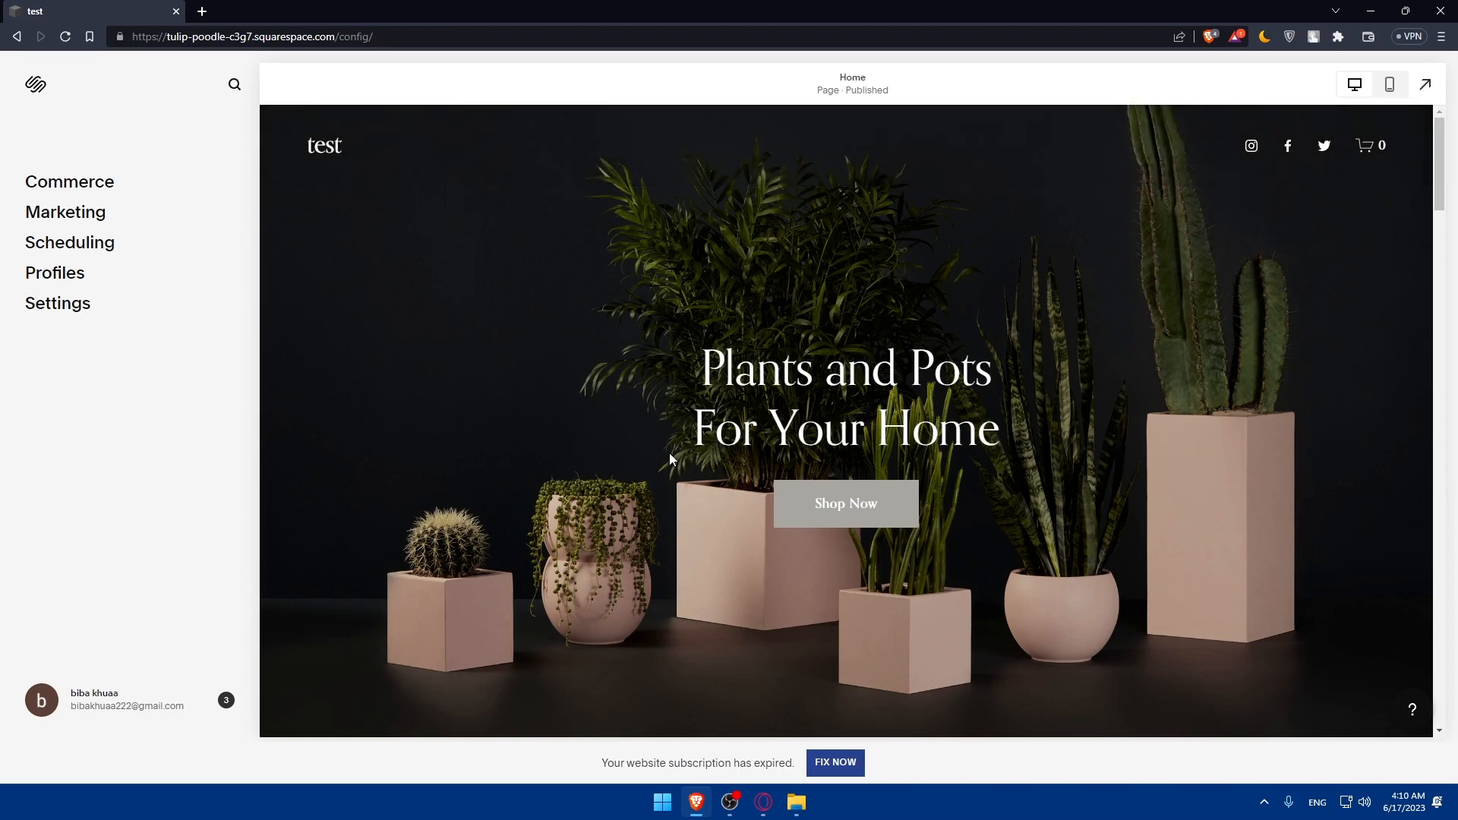
scroll(687, 460, down, 6)
scroll(711, 513, up, 6)
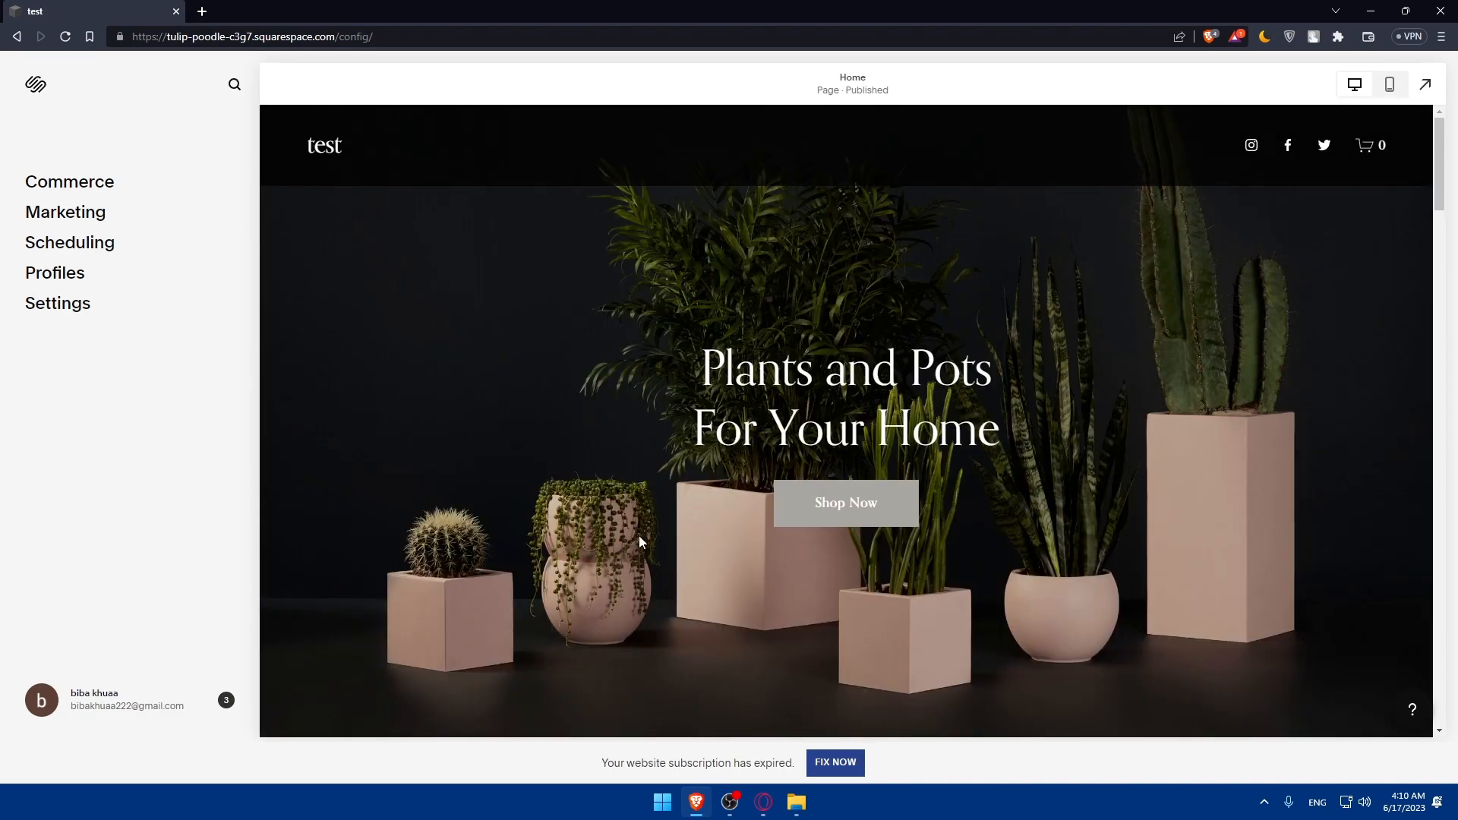
scroll(652, 537, down, 7)
scroll(598, 550, up, 7)
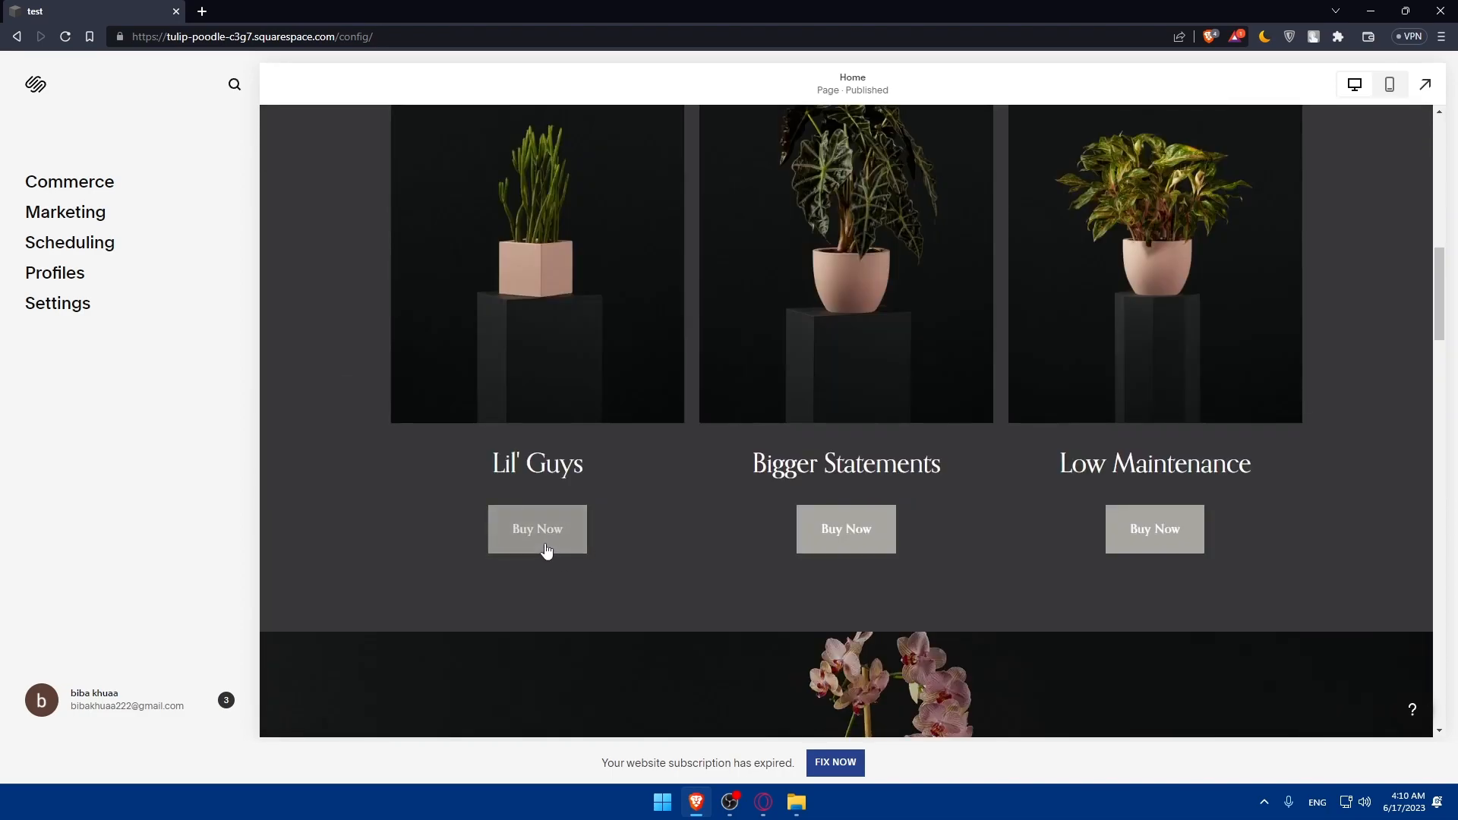
scroll(501, 541, up, 2)
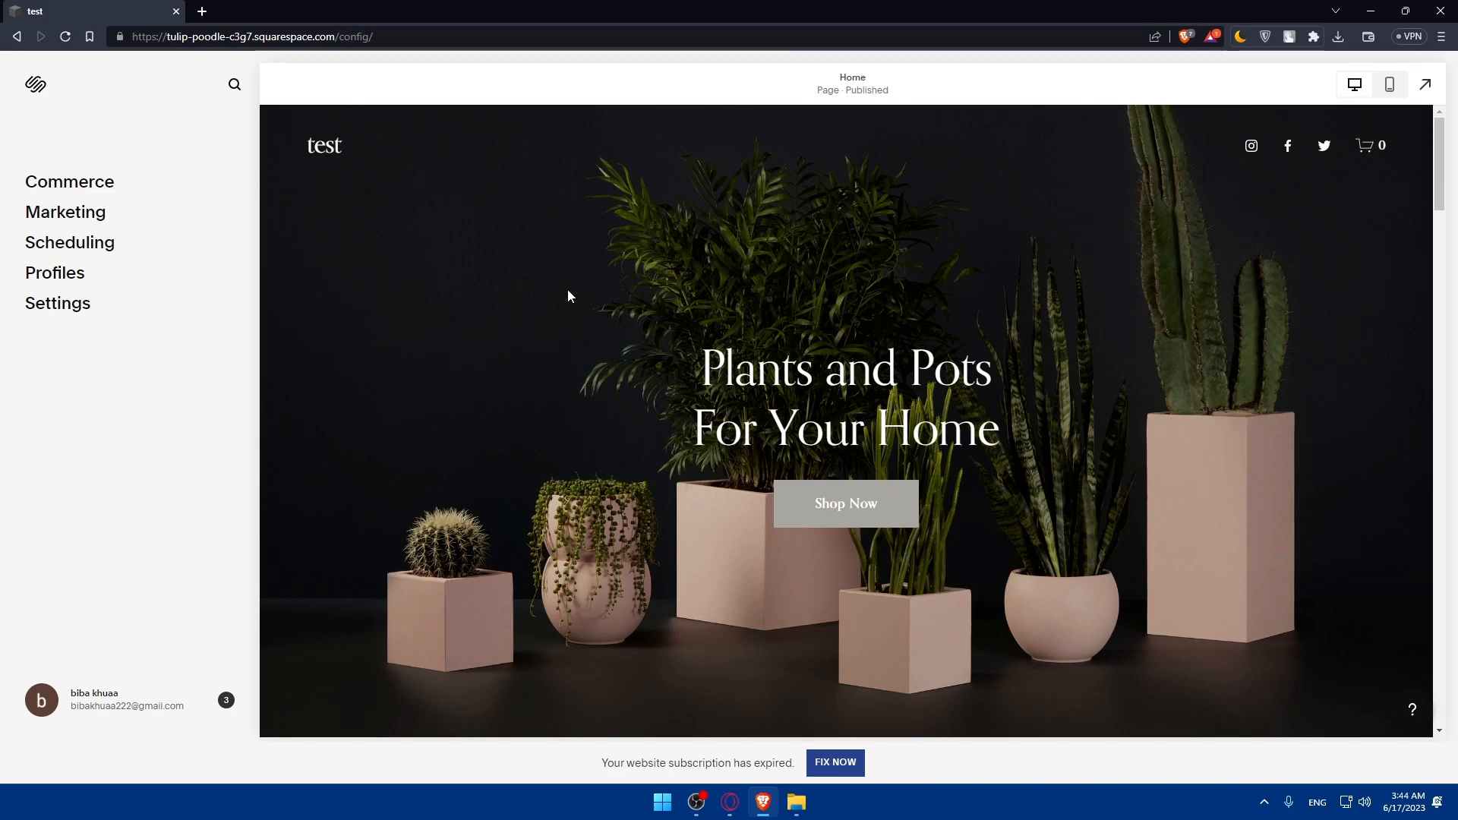
- Open the subscription plans from the Commerce section and review the plans' core features
click(74, 189)
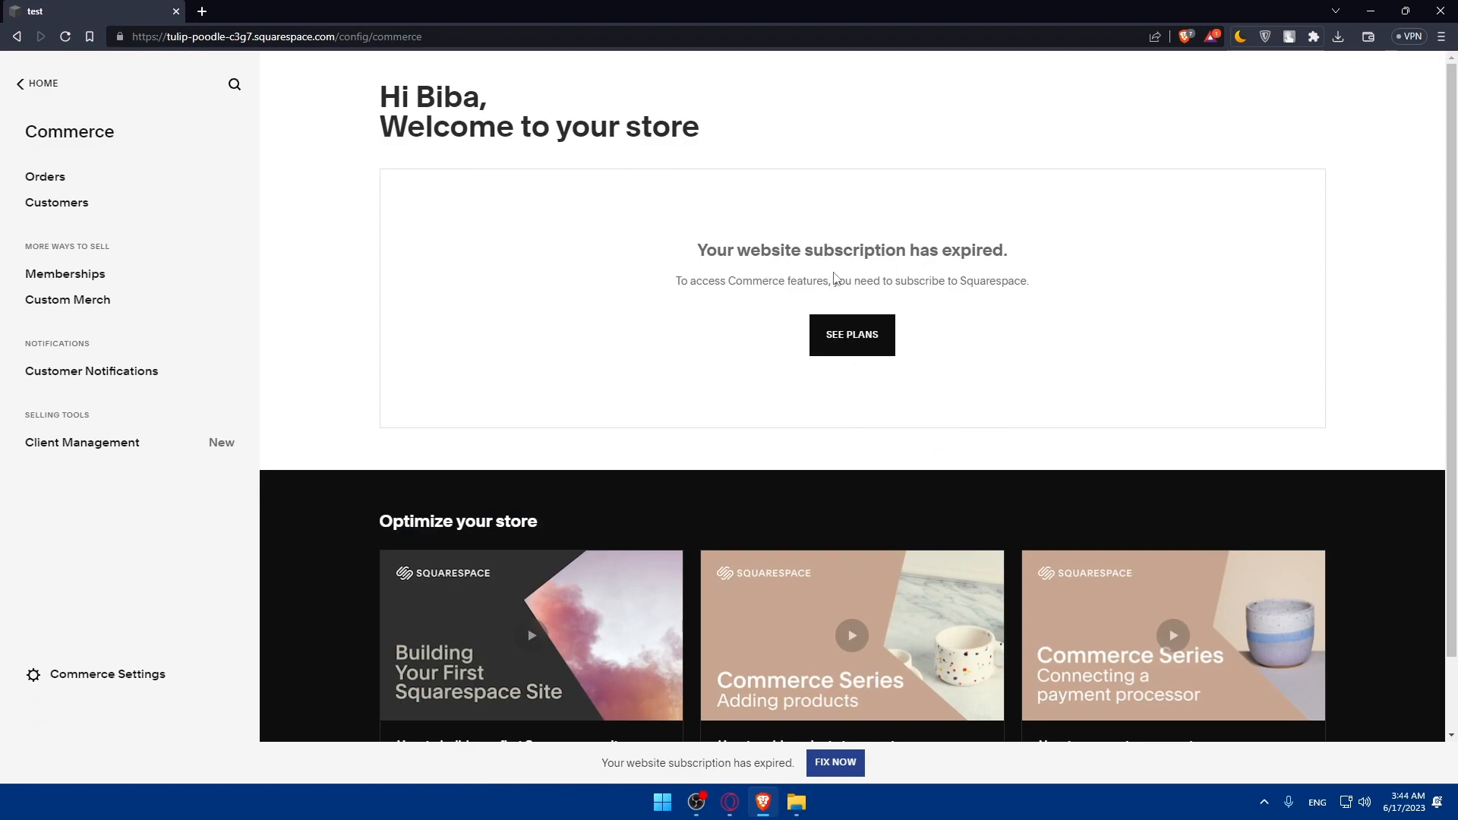
right_click(856, 327)
click(835, 336)
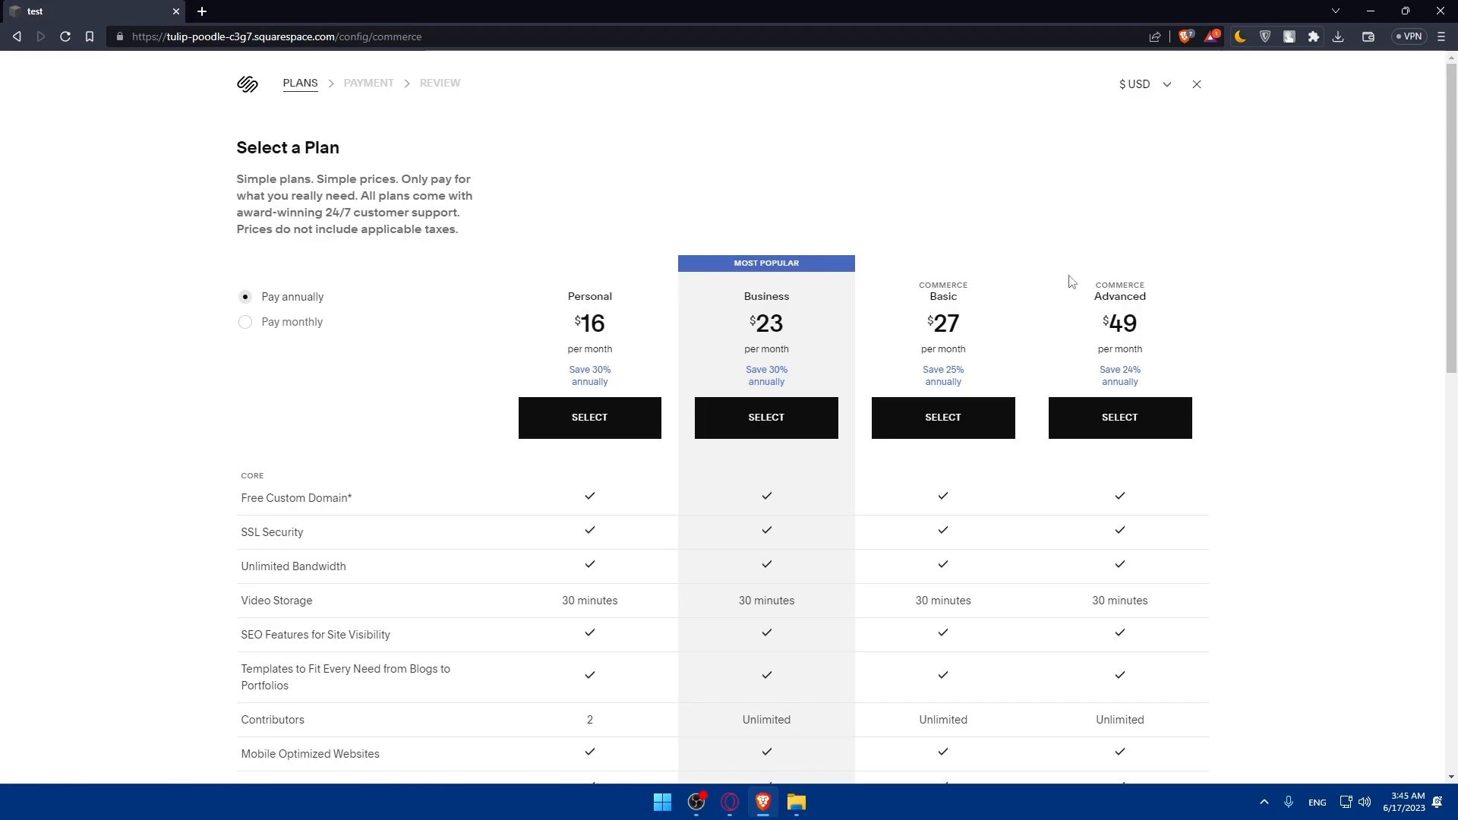
scroll(872, 374, down, 10)
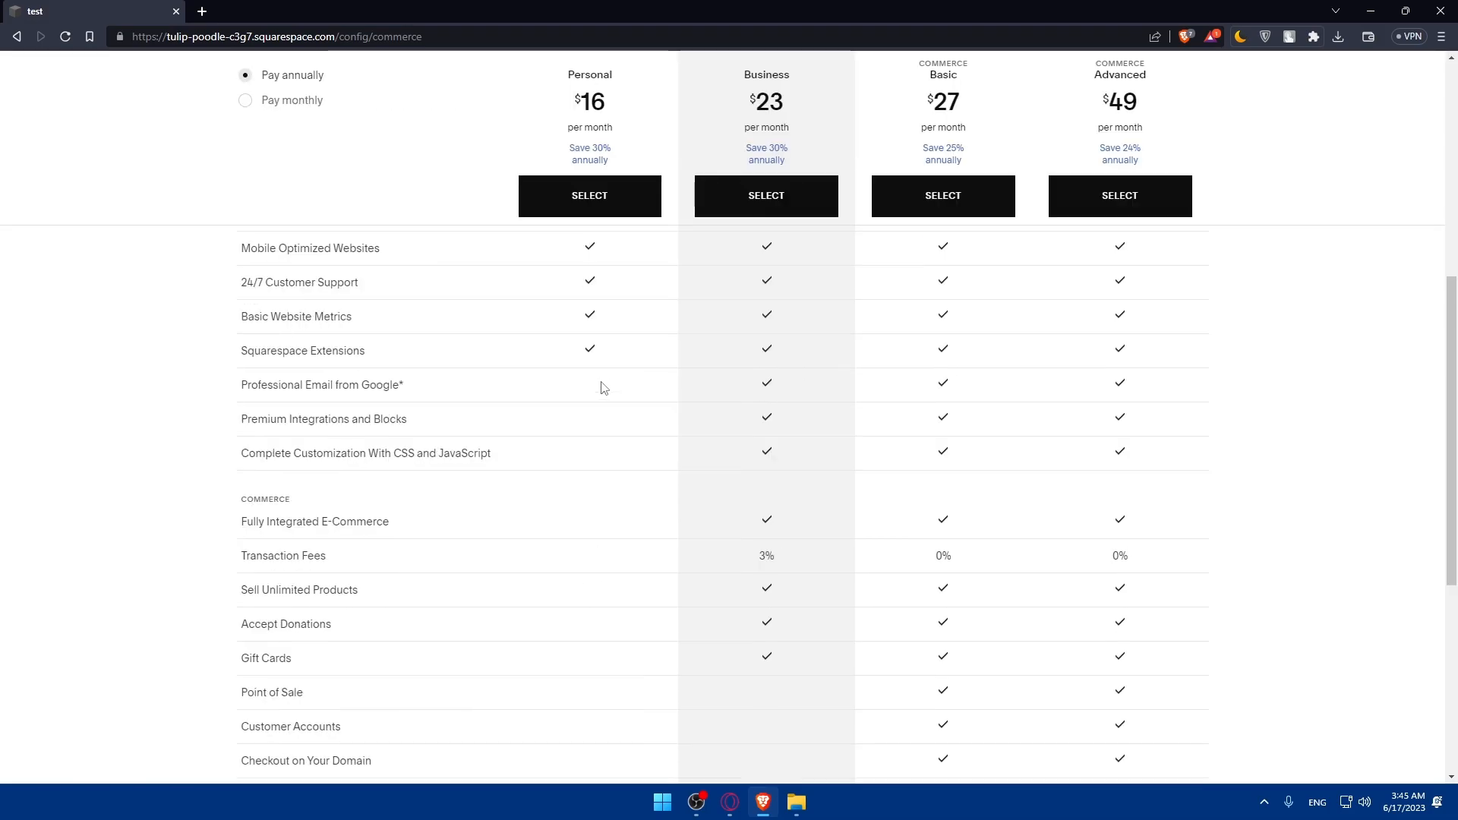
scroll(645, 364, up, 5)
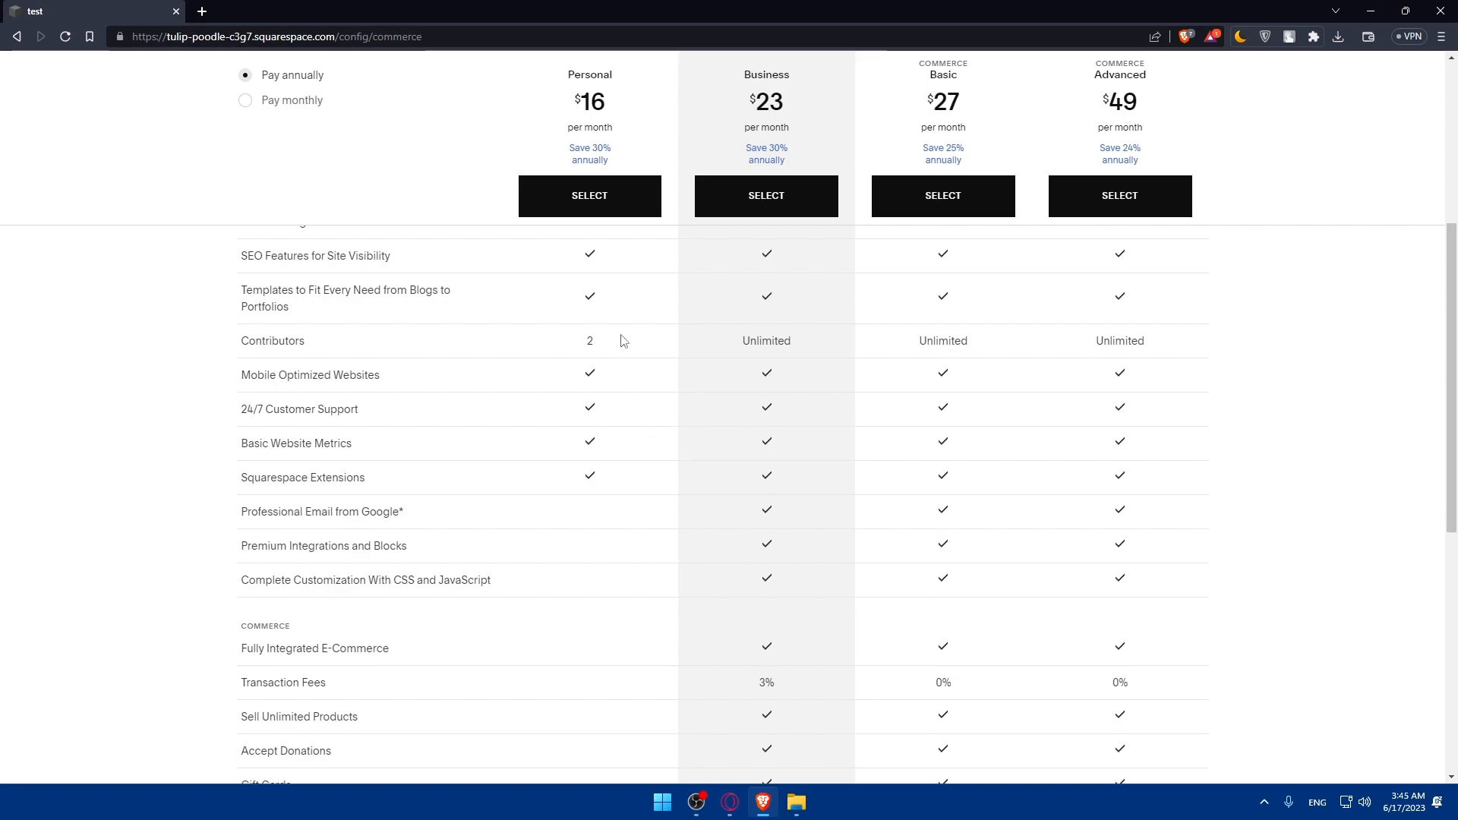
scroll(931, 400, up, 5)
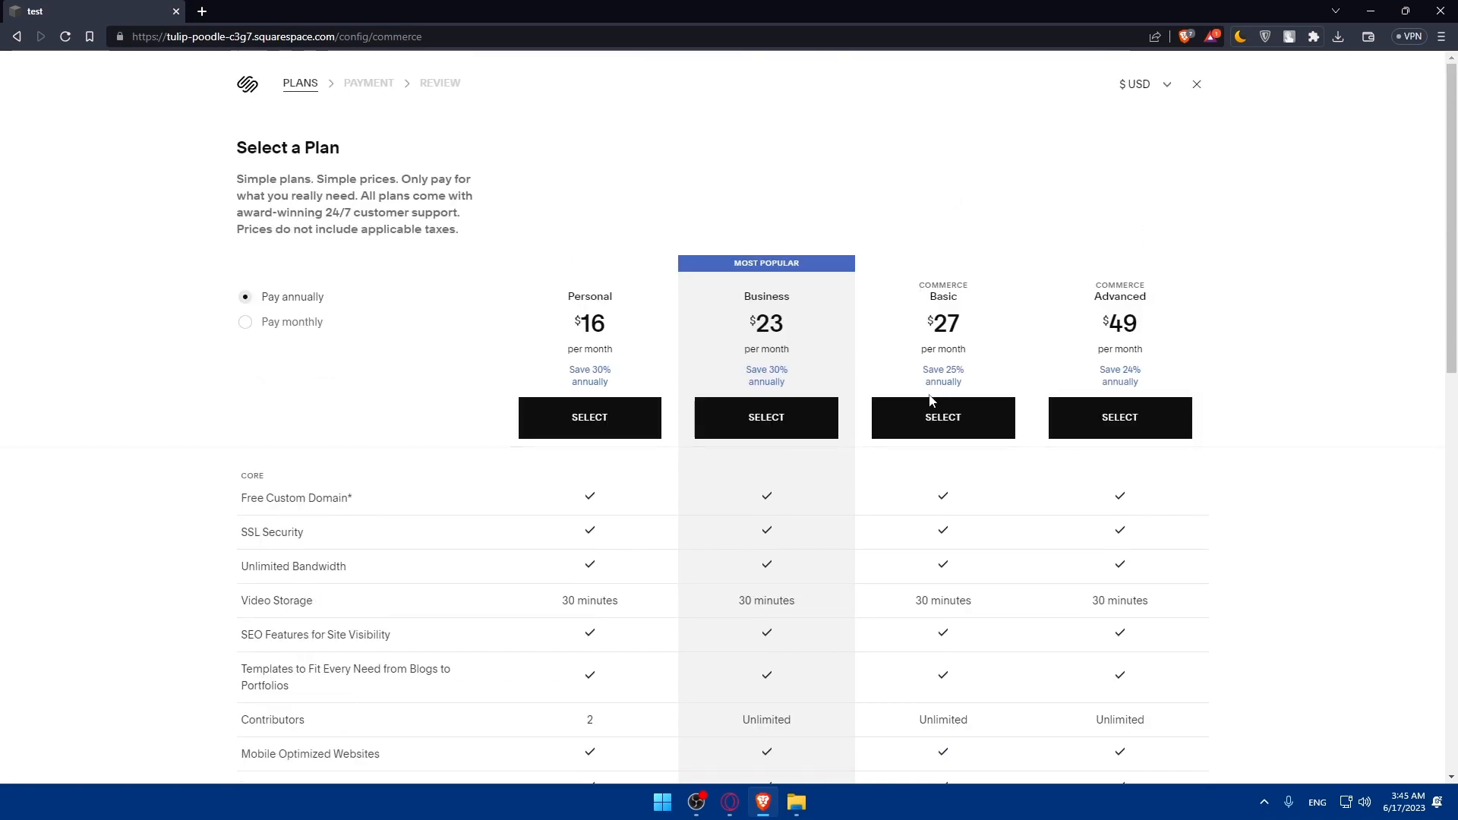
- Compare plan prices under monthly and annual payment, leaving Pay annually selected
click(254, 326)
click(256, 299)
click(300, 318)
drag(319, 317, 346, 318)
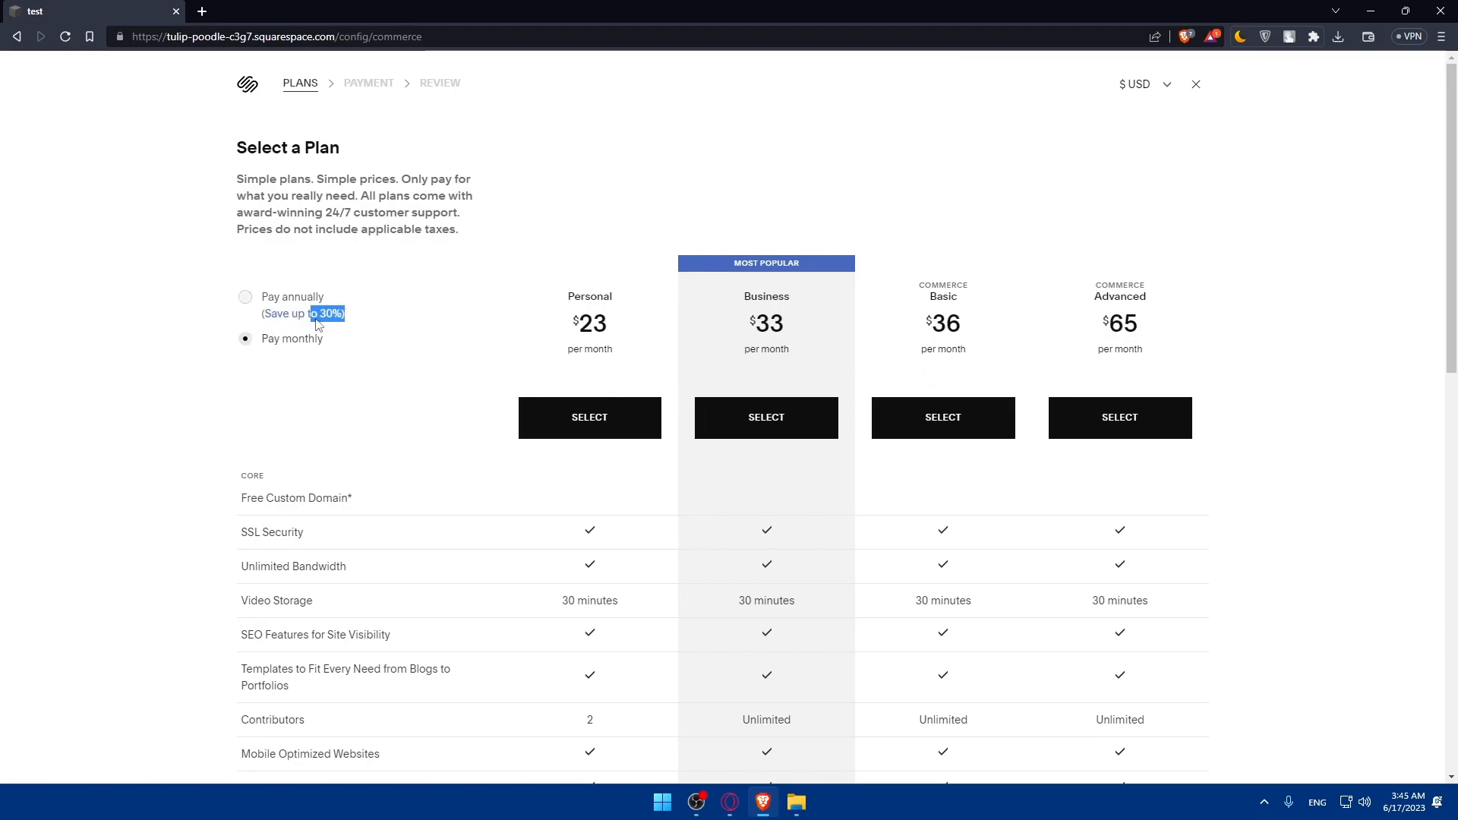
click(250, 300)
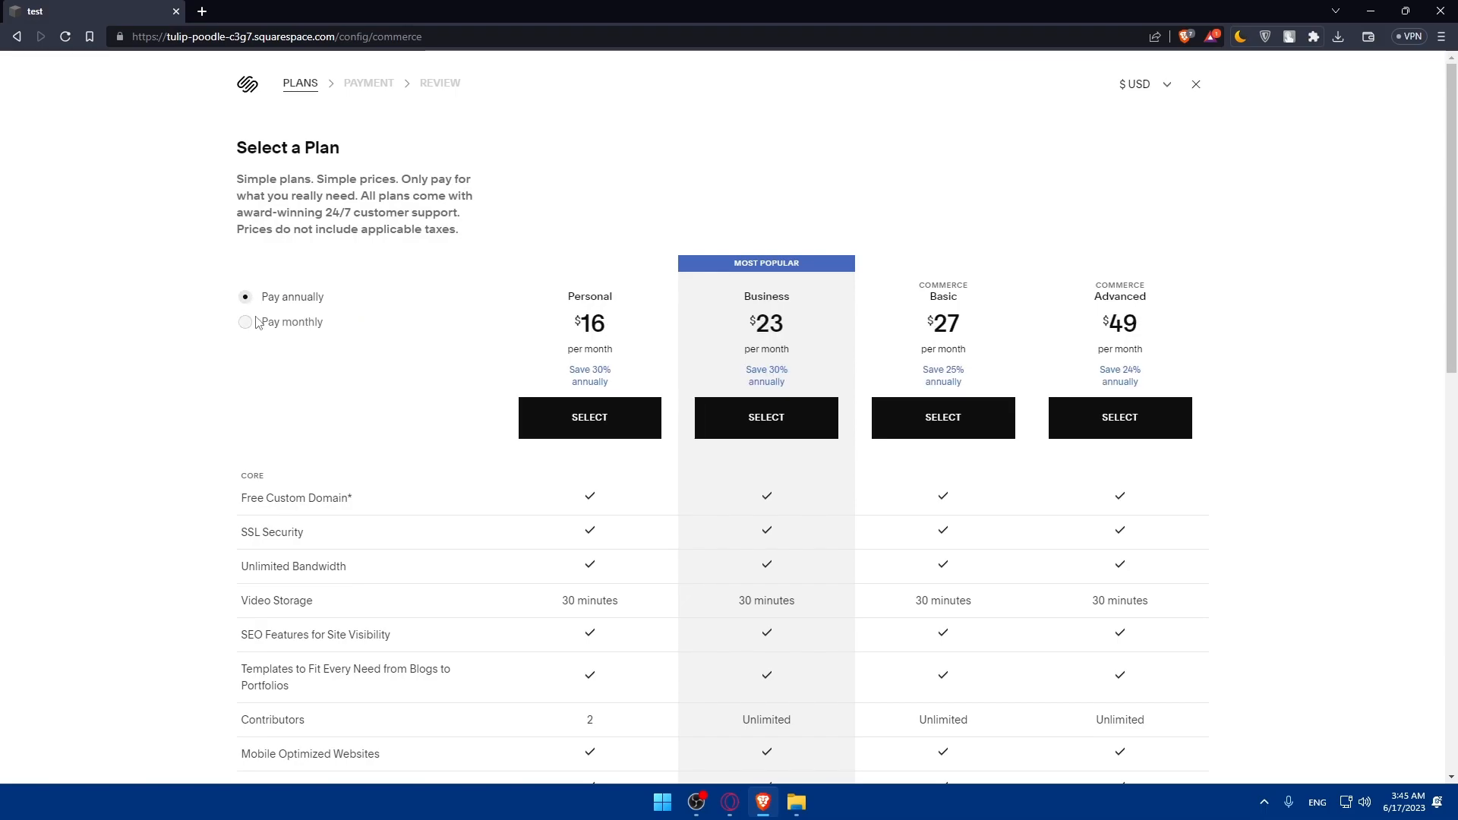
- Examine the commerce and marketing features of each plan in the comparison table, and close the plan selection
scroll(717, 483, down, 3)
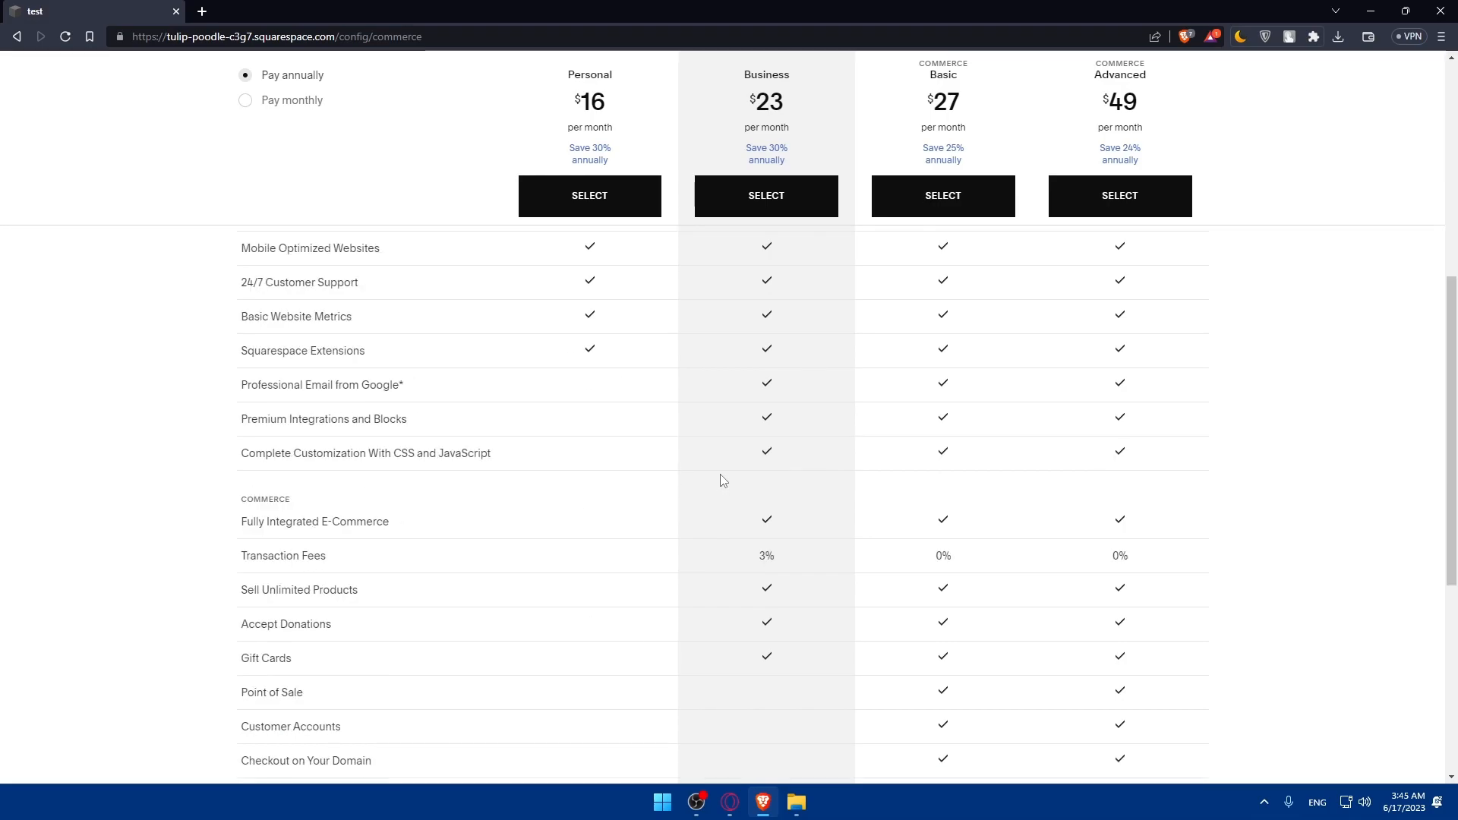
scroll(798, 417, down, 6)
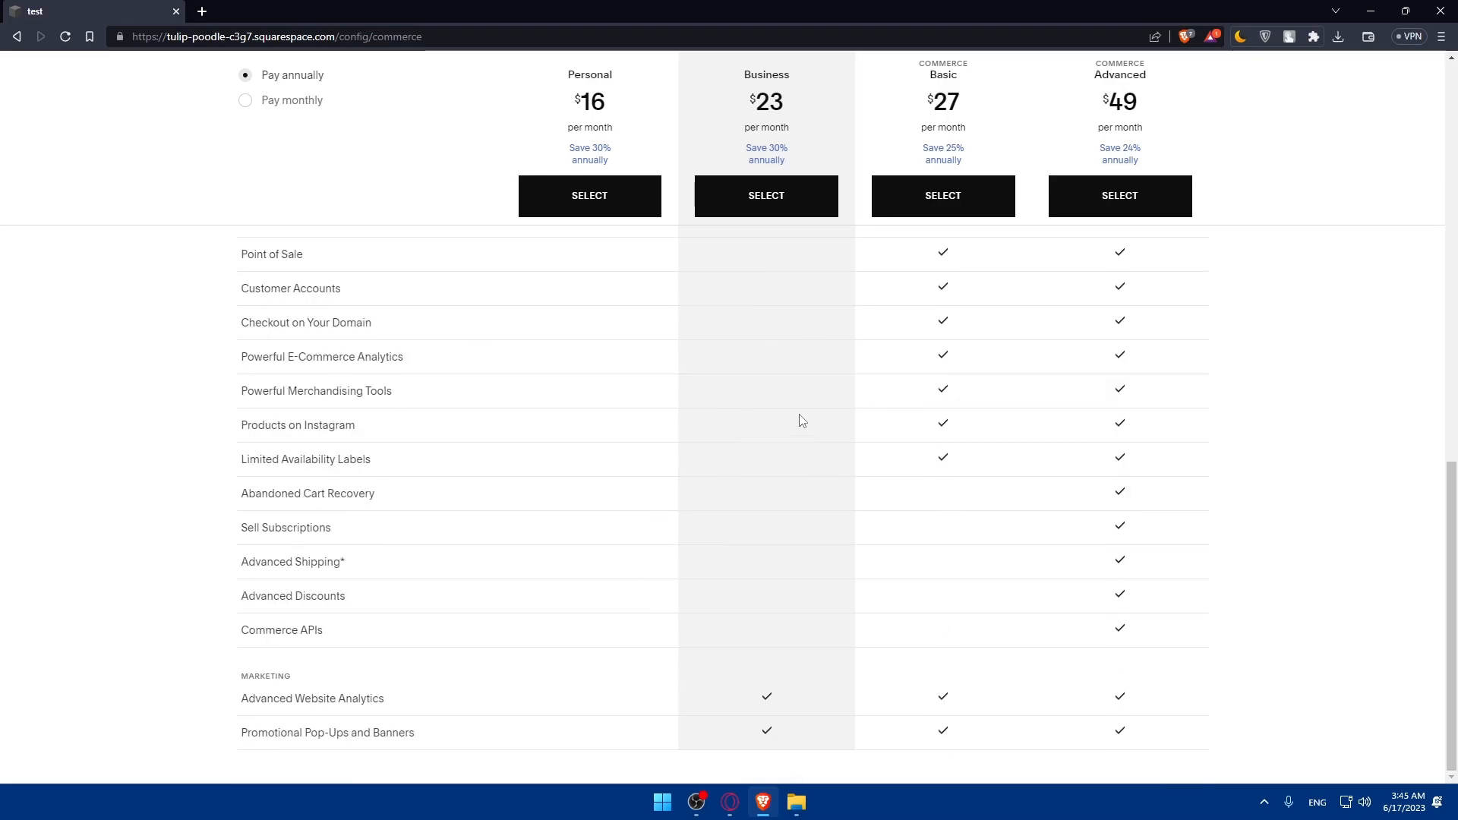
scroll(799, 420, up, 5)
scroll(799, 422, down, 5)
scroll(816, 456, up, 3)
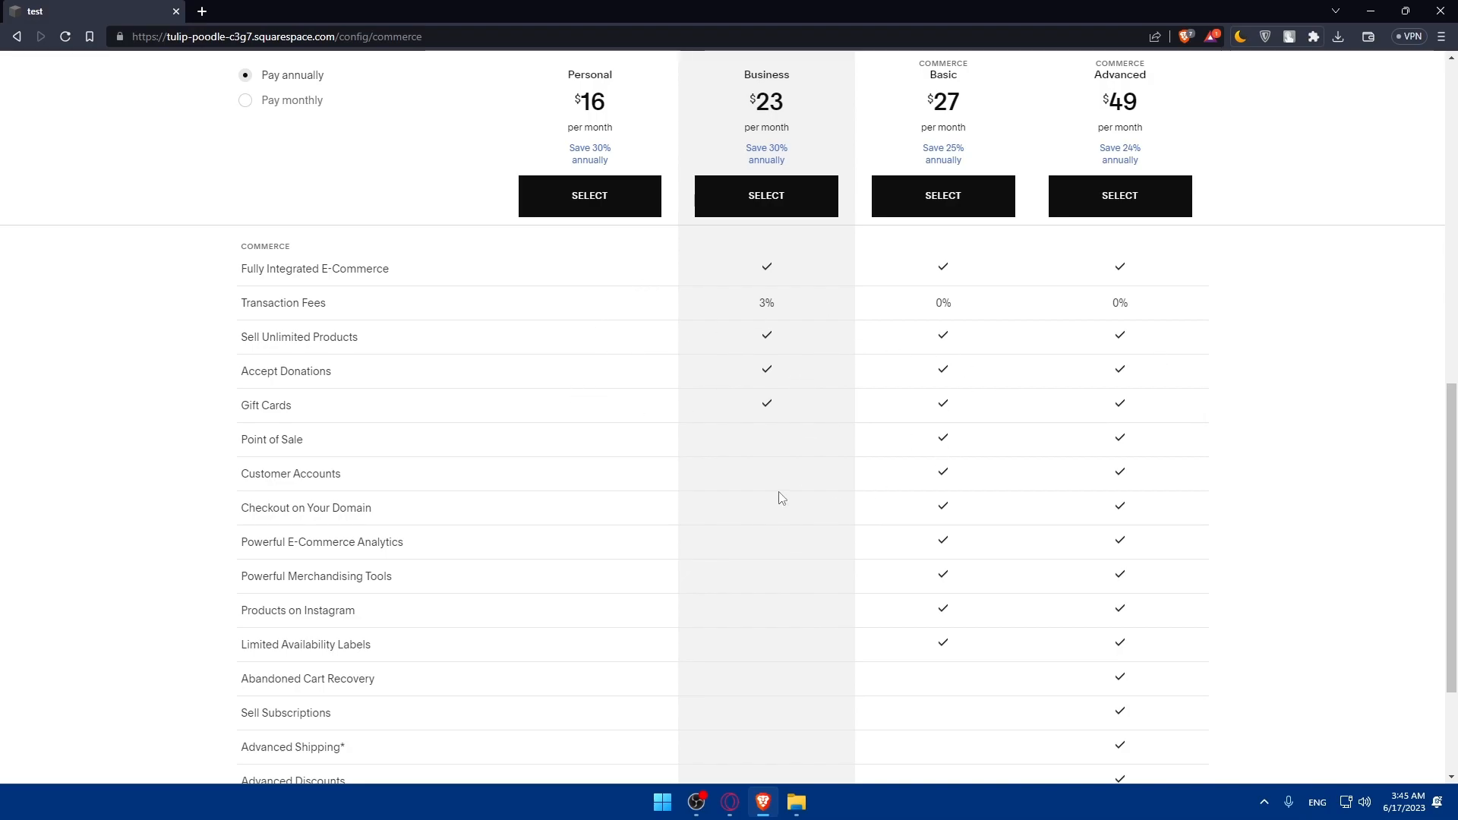
scroll(760, 456, up, 10)
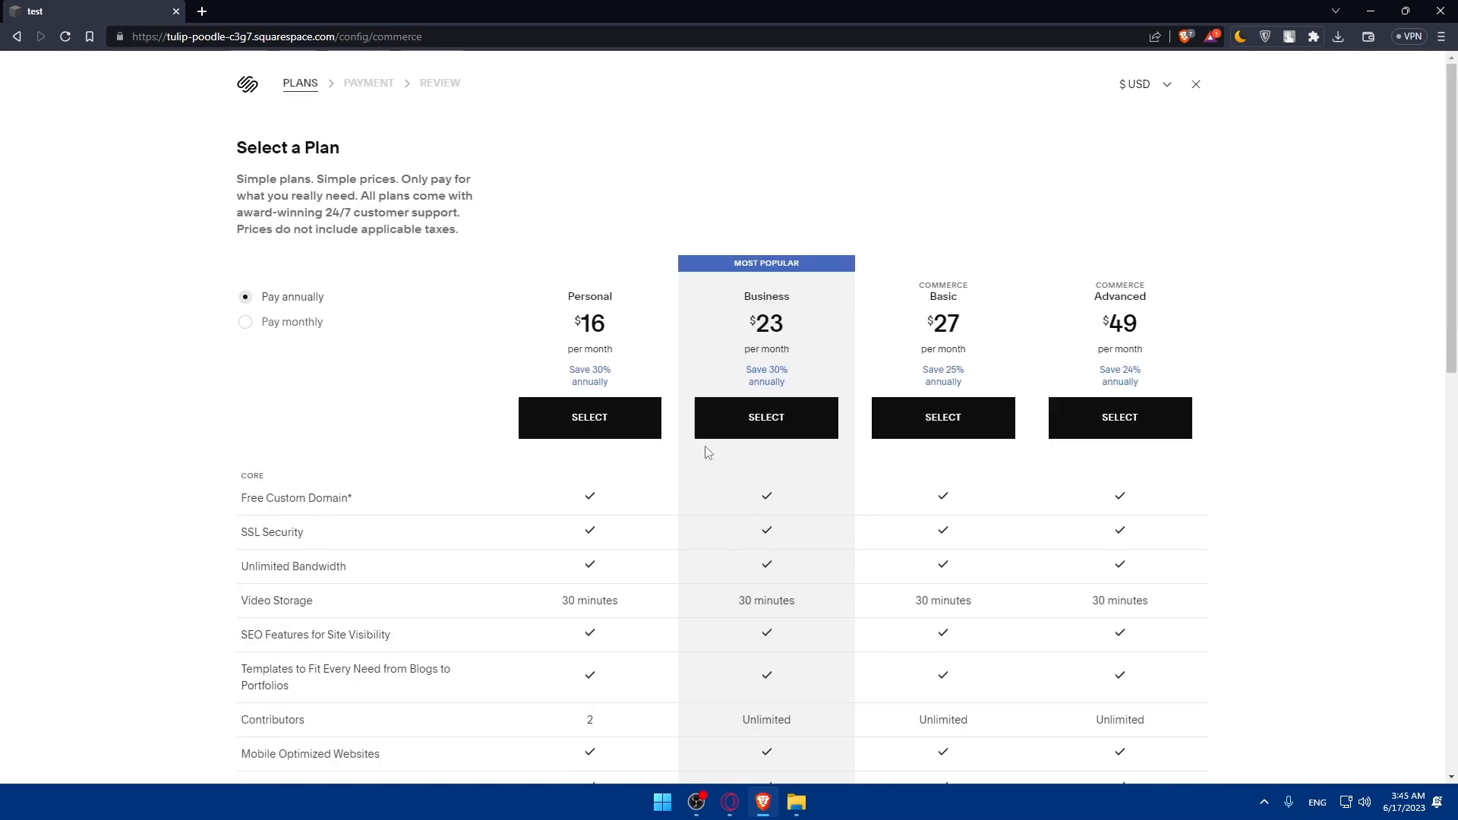
scroll(714, 484, down, 5)
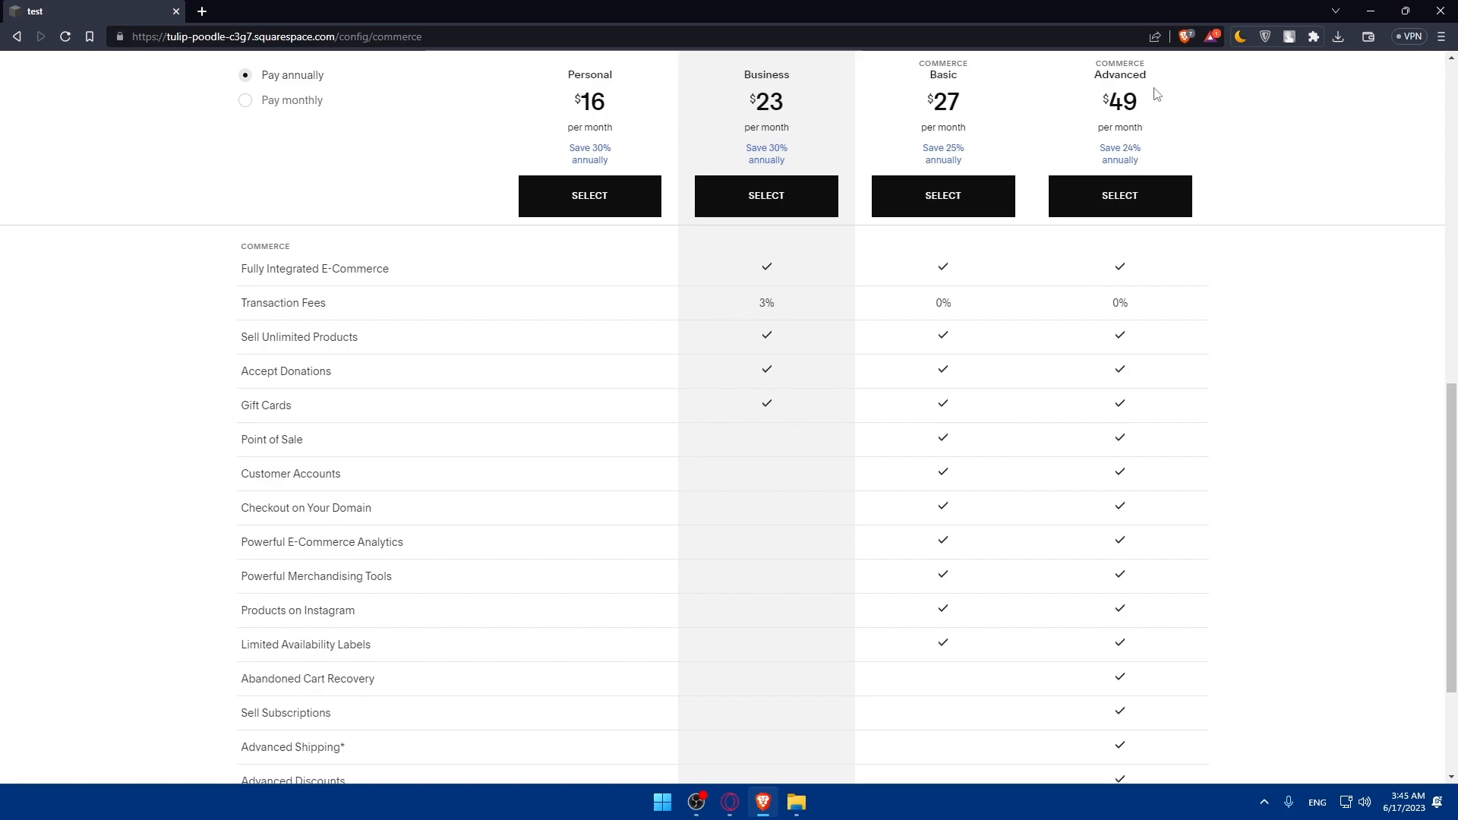
scroll(1155, 114, up, 5)
click(1196, 84)
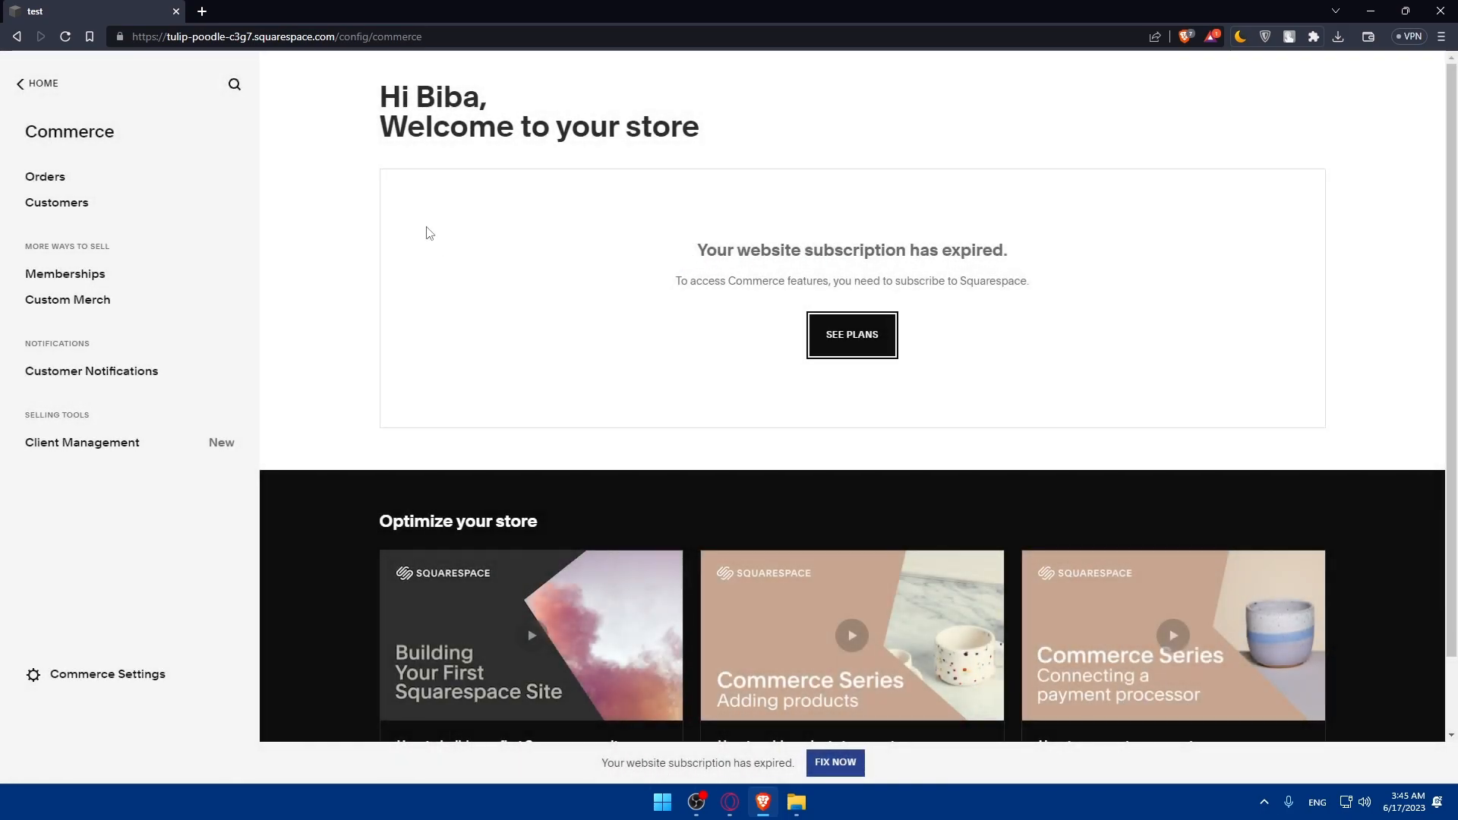
- View the store's Orders list and Customers list, returning to the Commerce overview after each
click(46, 178)
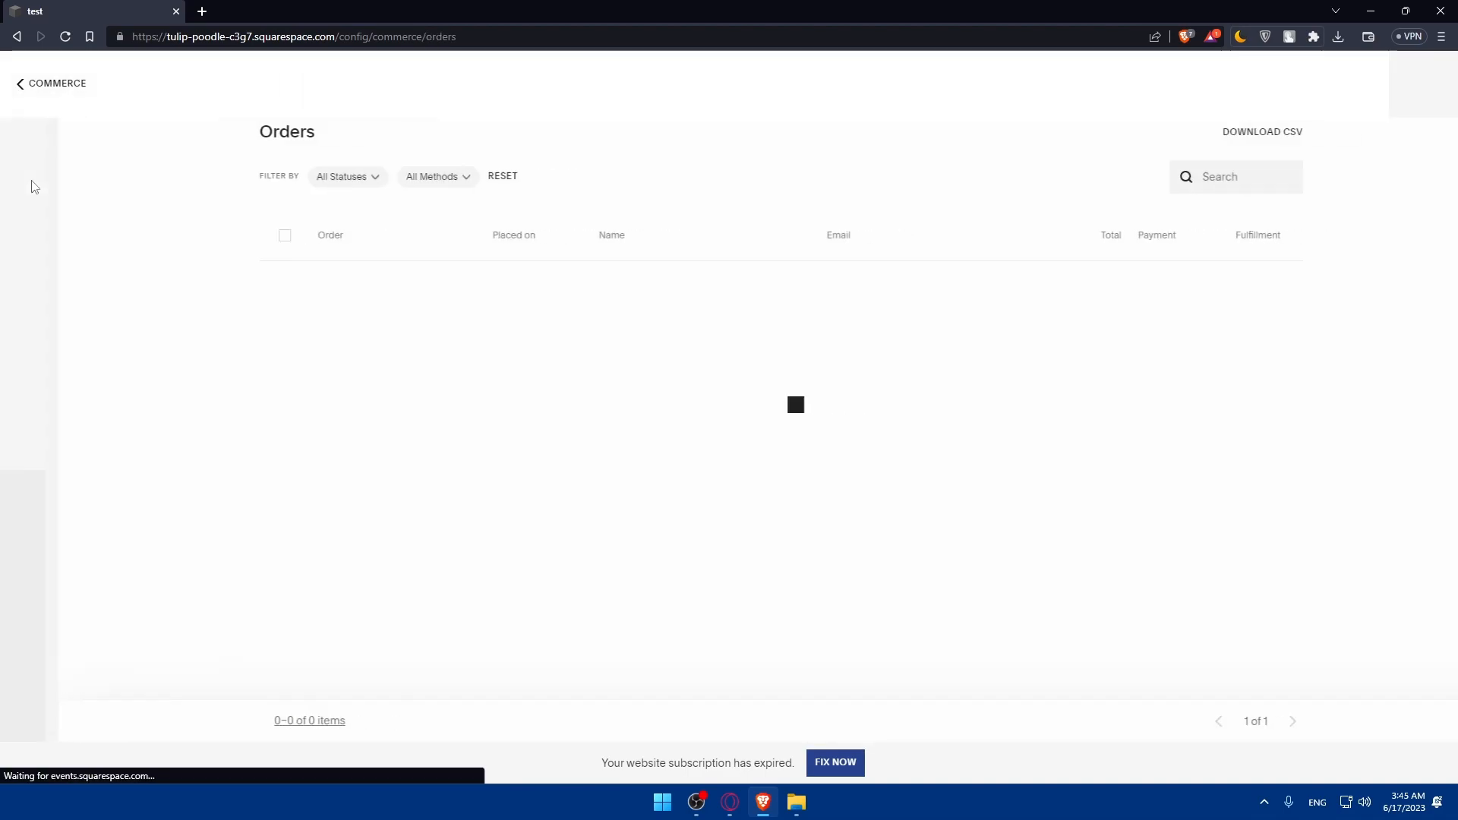
click(21, 85)
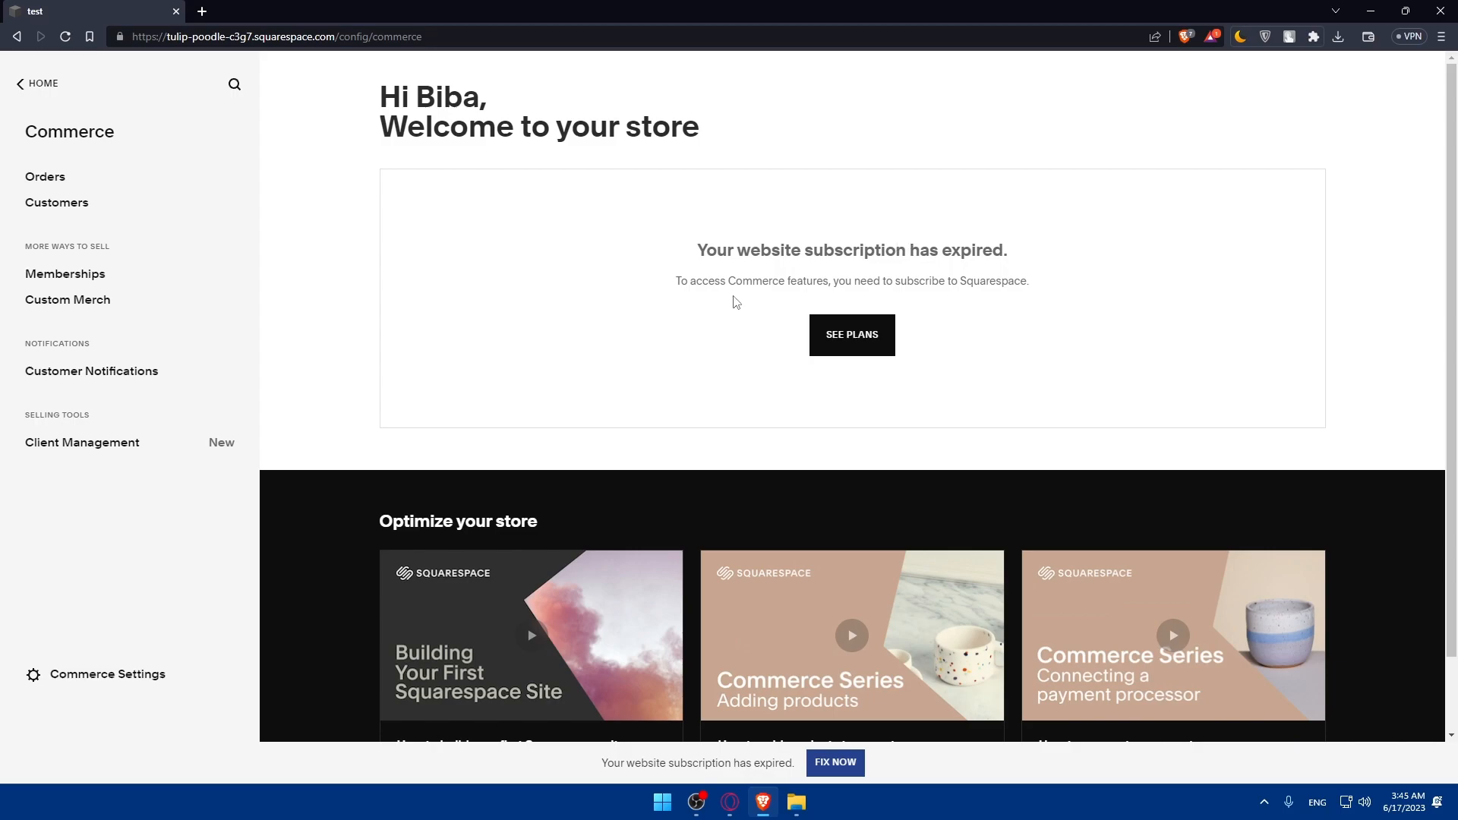
click(47, 203)
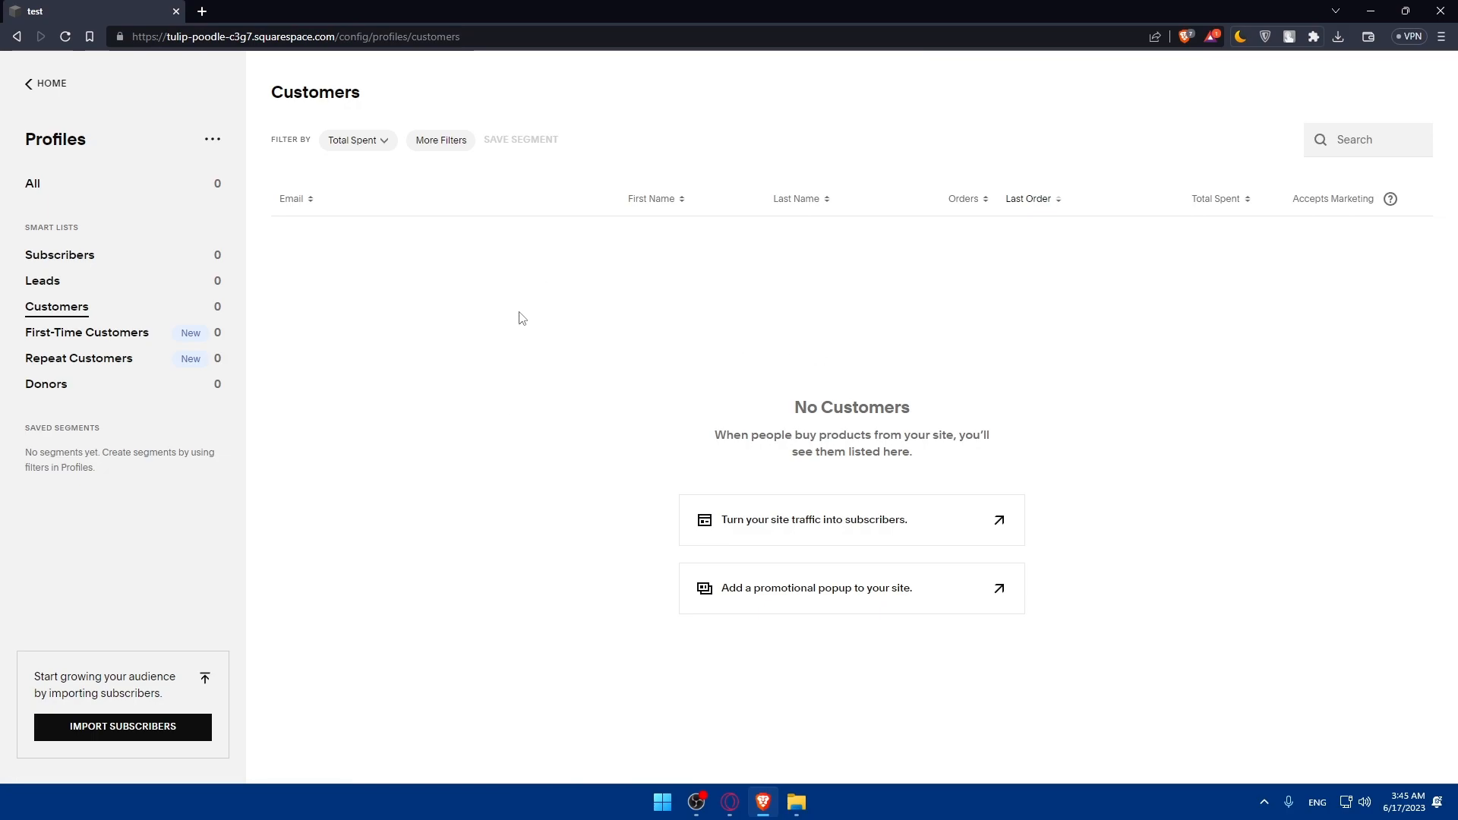
key(alt+Left)
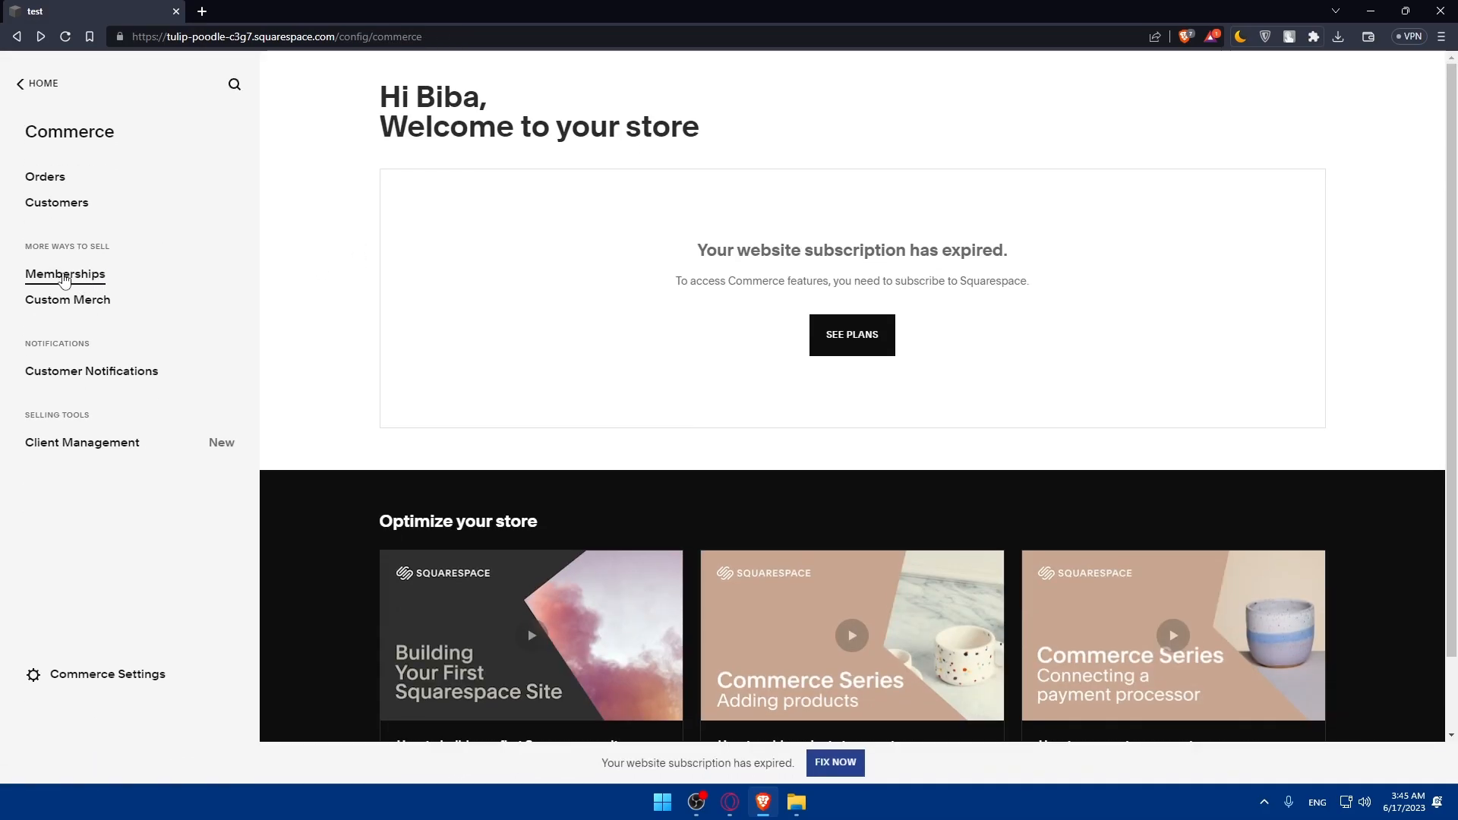
- Try to connect the site to Printful through Custom Merch, and close the Squarespace login page it opens
click(68, 277)
click(83, 306)
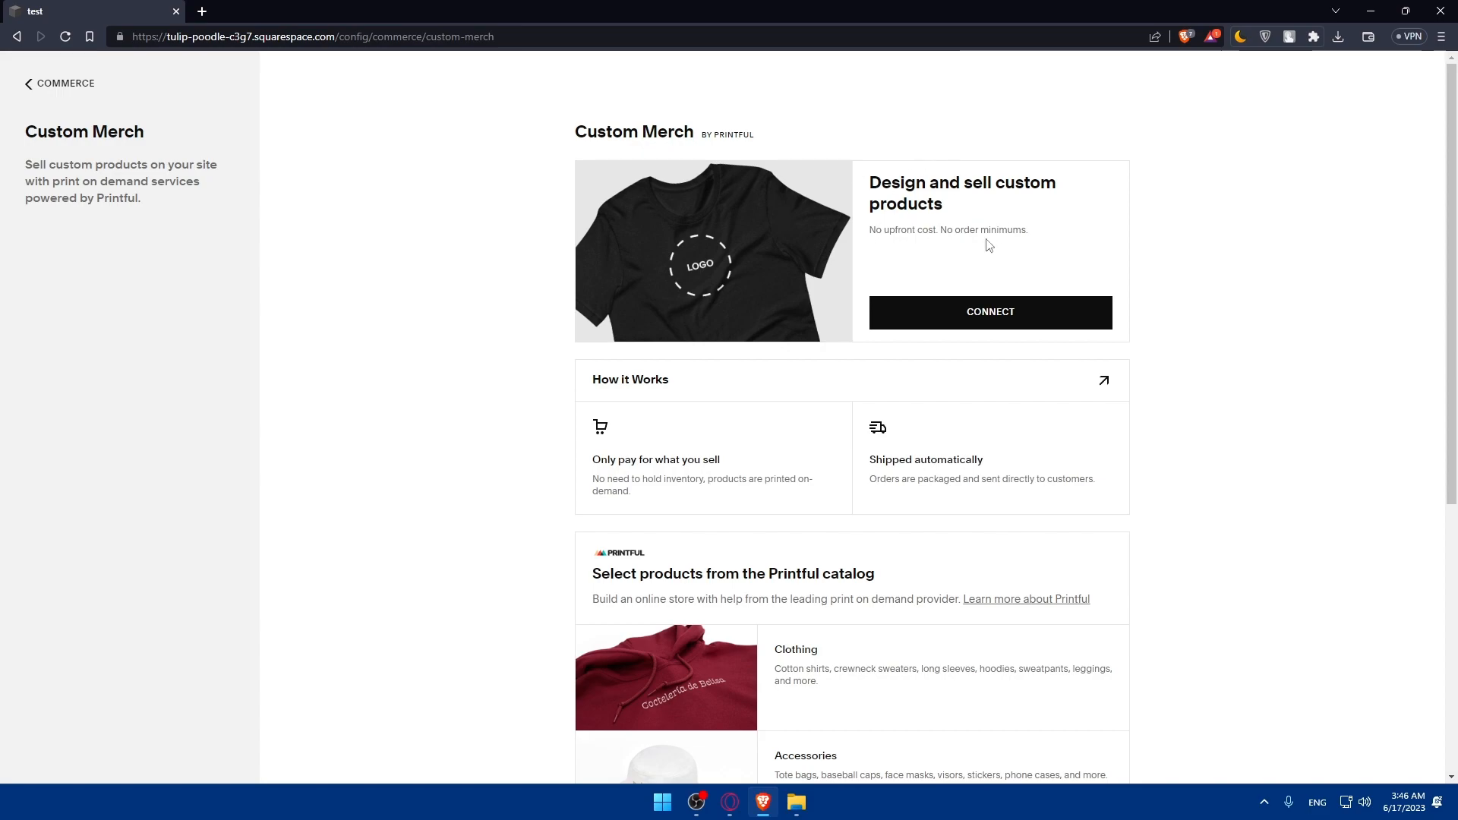
click(952, 316)
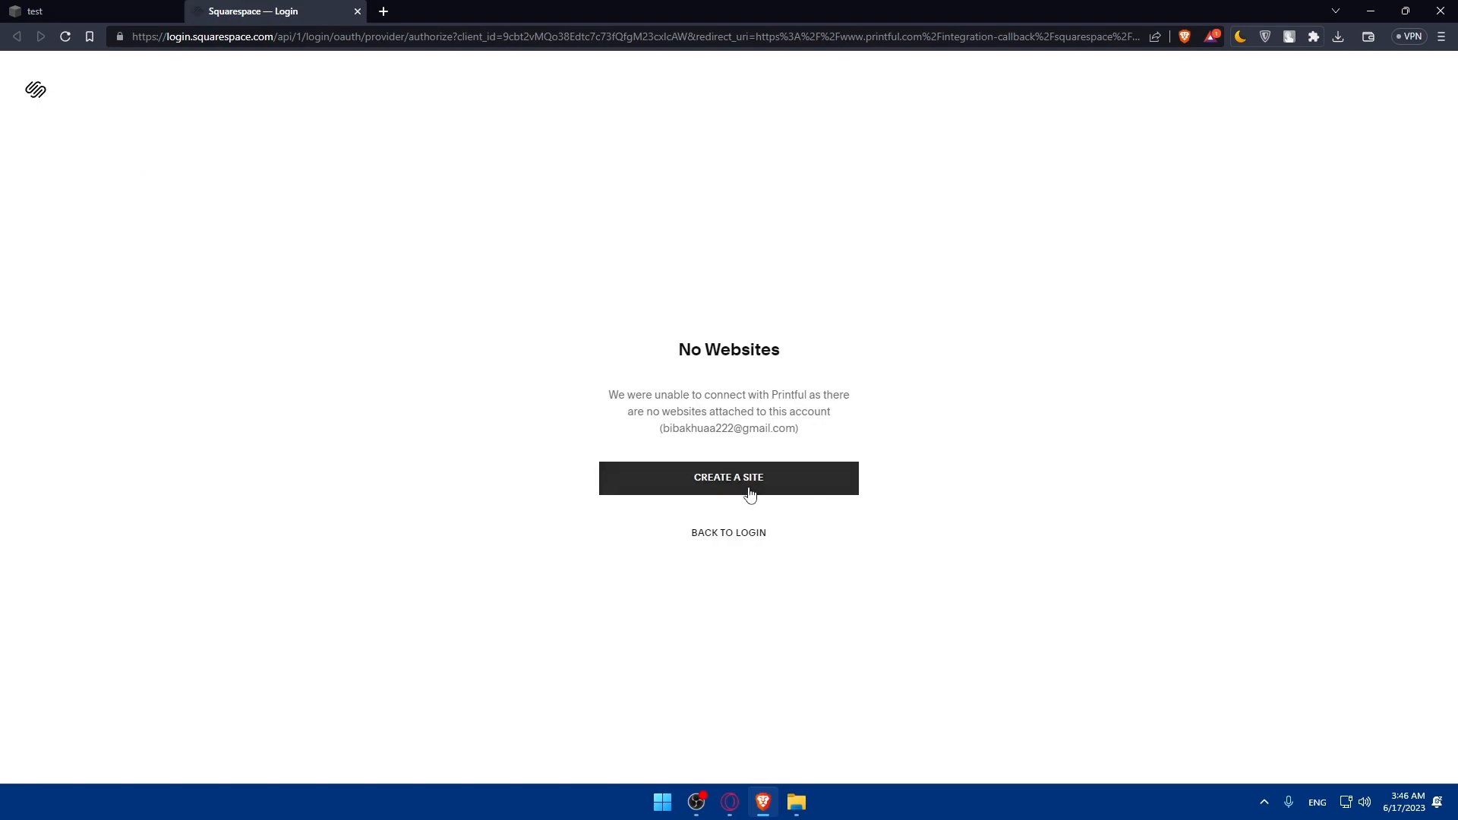
click(357, 12)
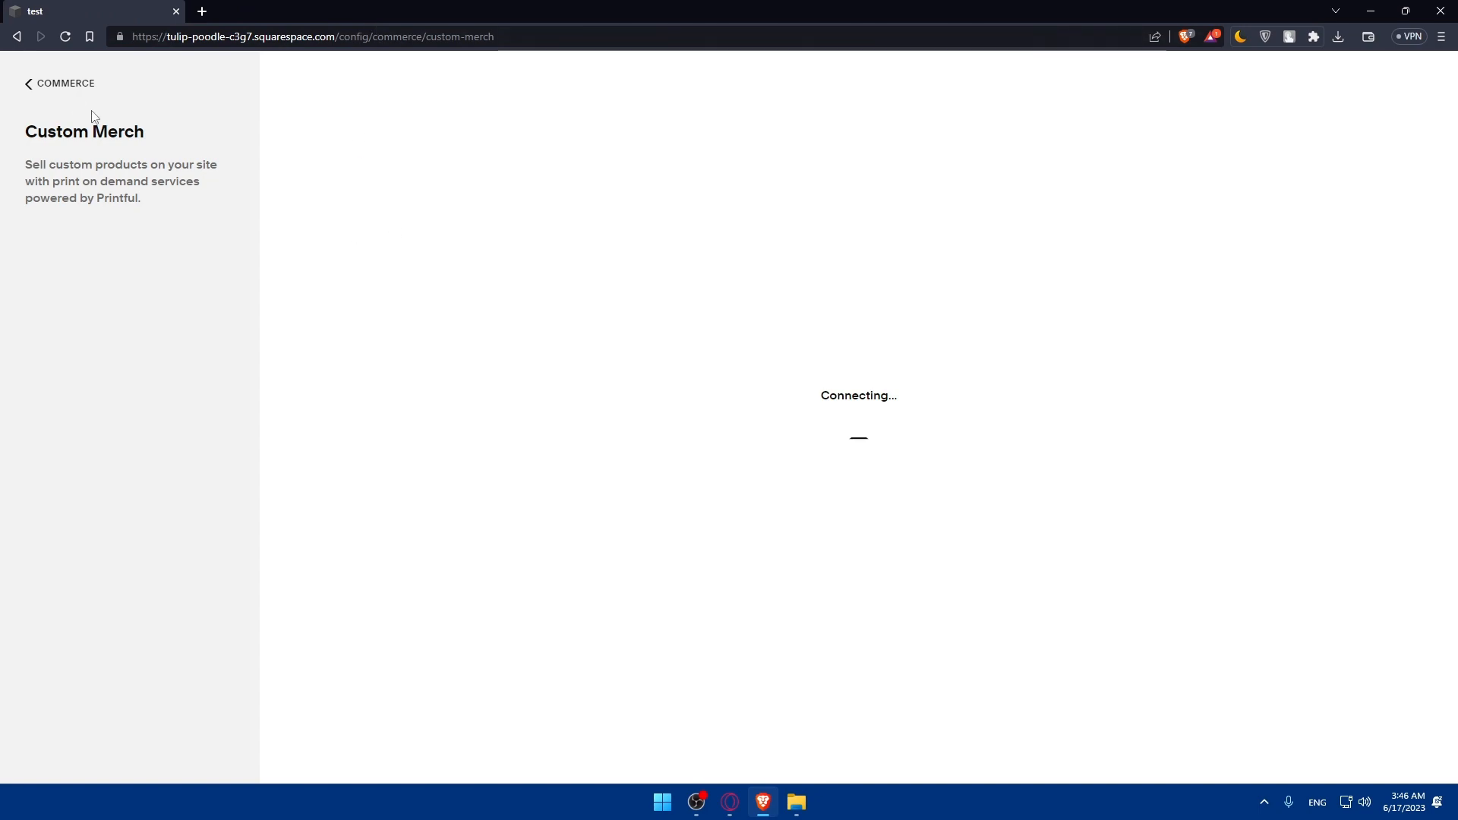
- Return to the Commerce overview and open the Customer Notifications editor
click(27, 85)
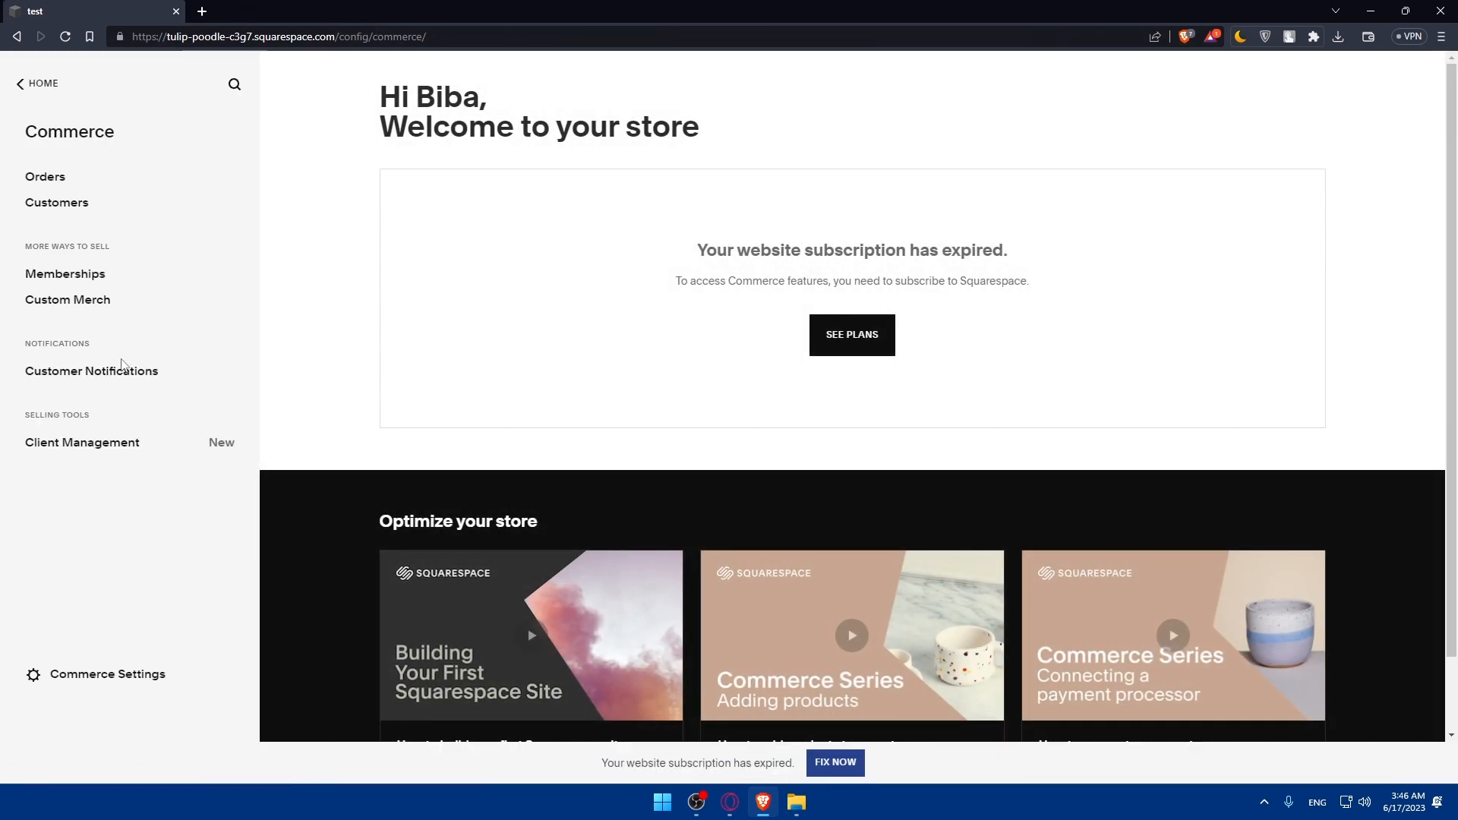
click(105, 380)
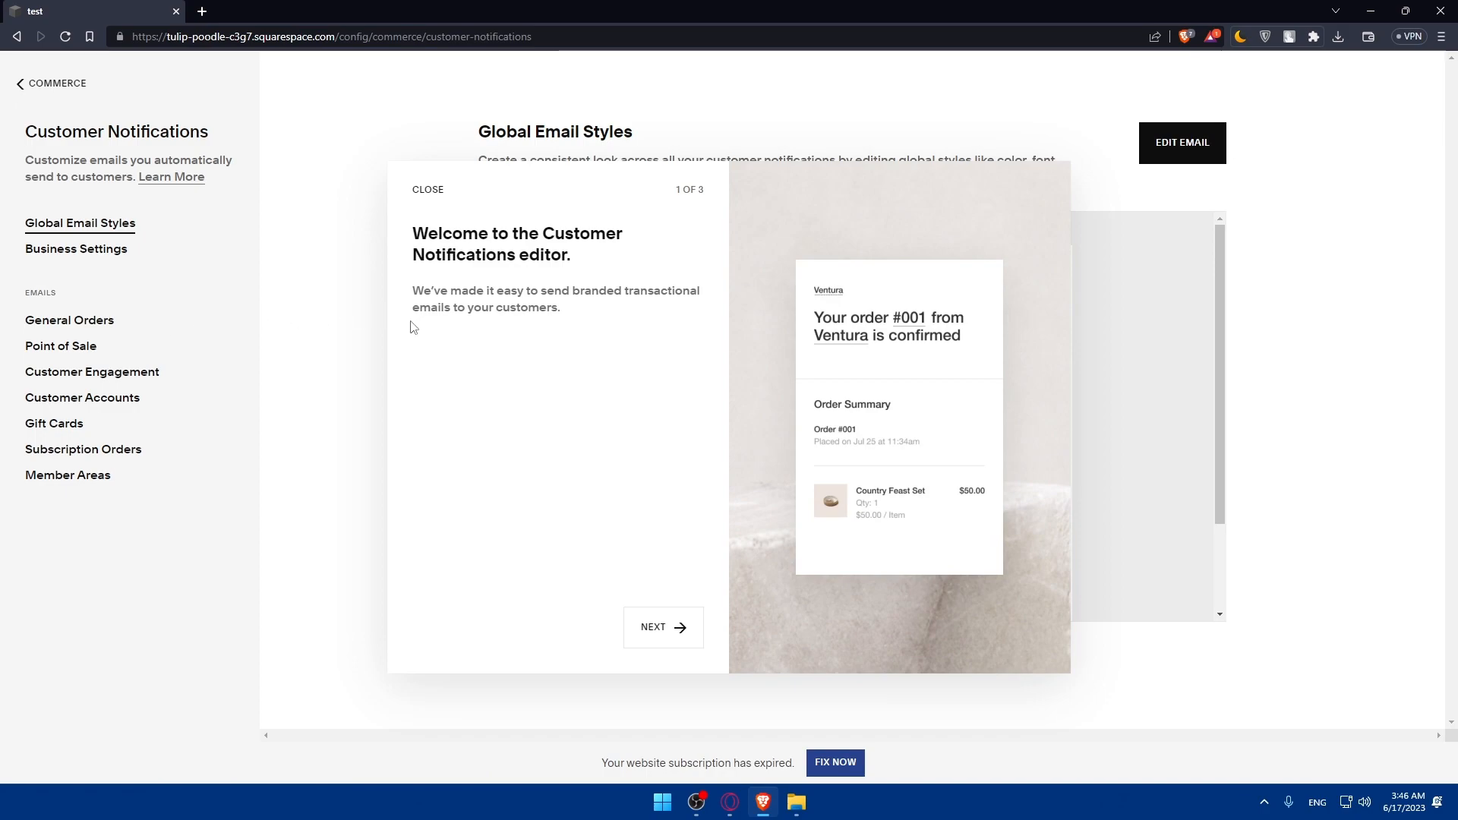
- Go through all three pages of the Customer Notifications introduction and start using the editor
click(662, 617)
click(665, 628)
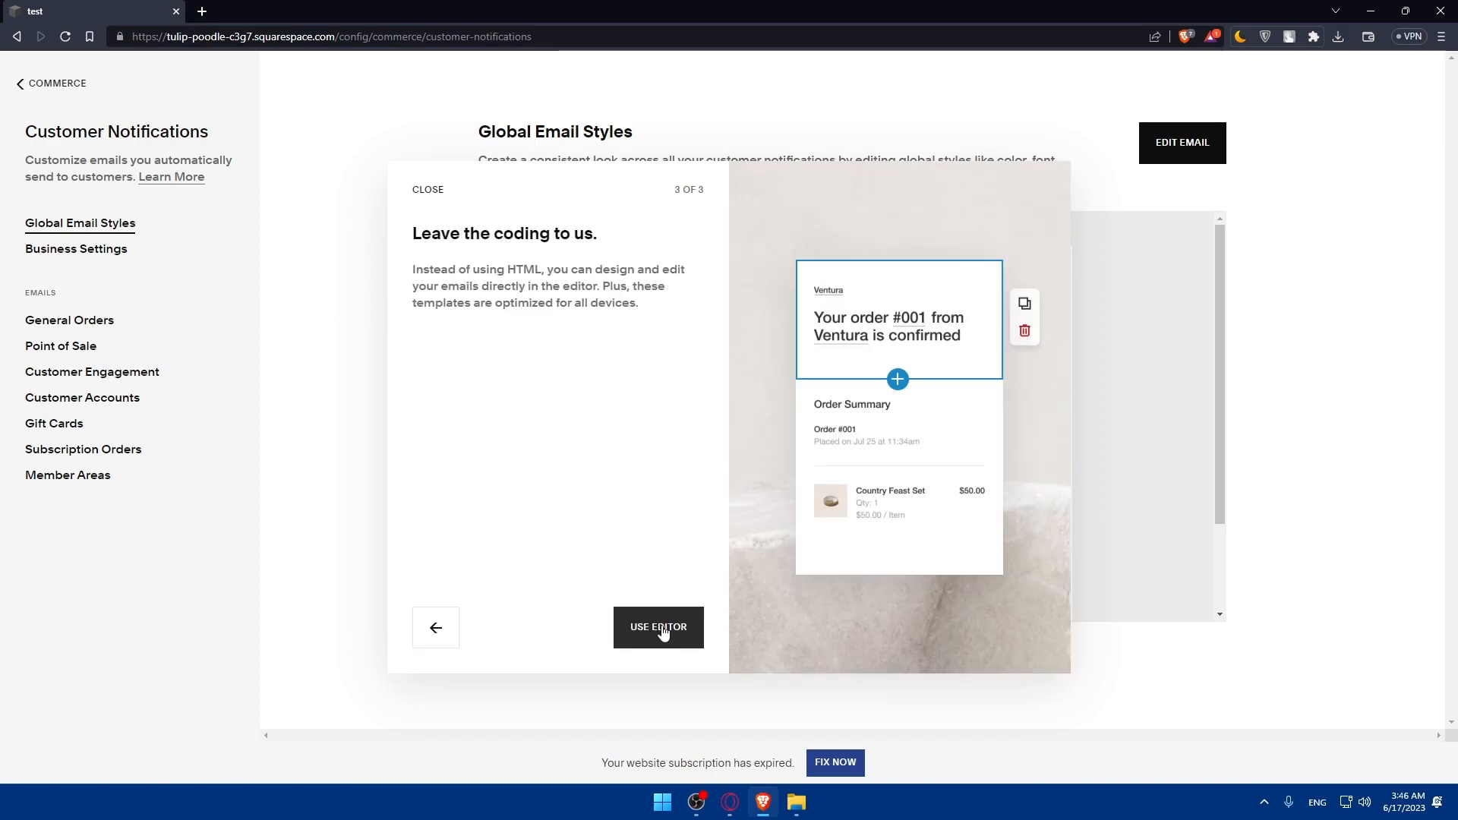
click(664, 630)
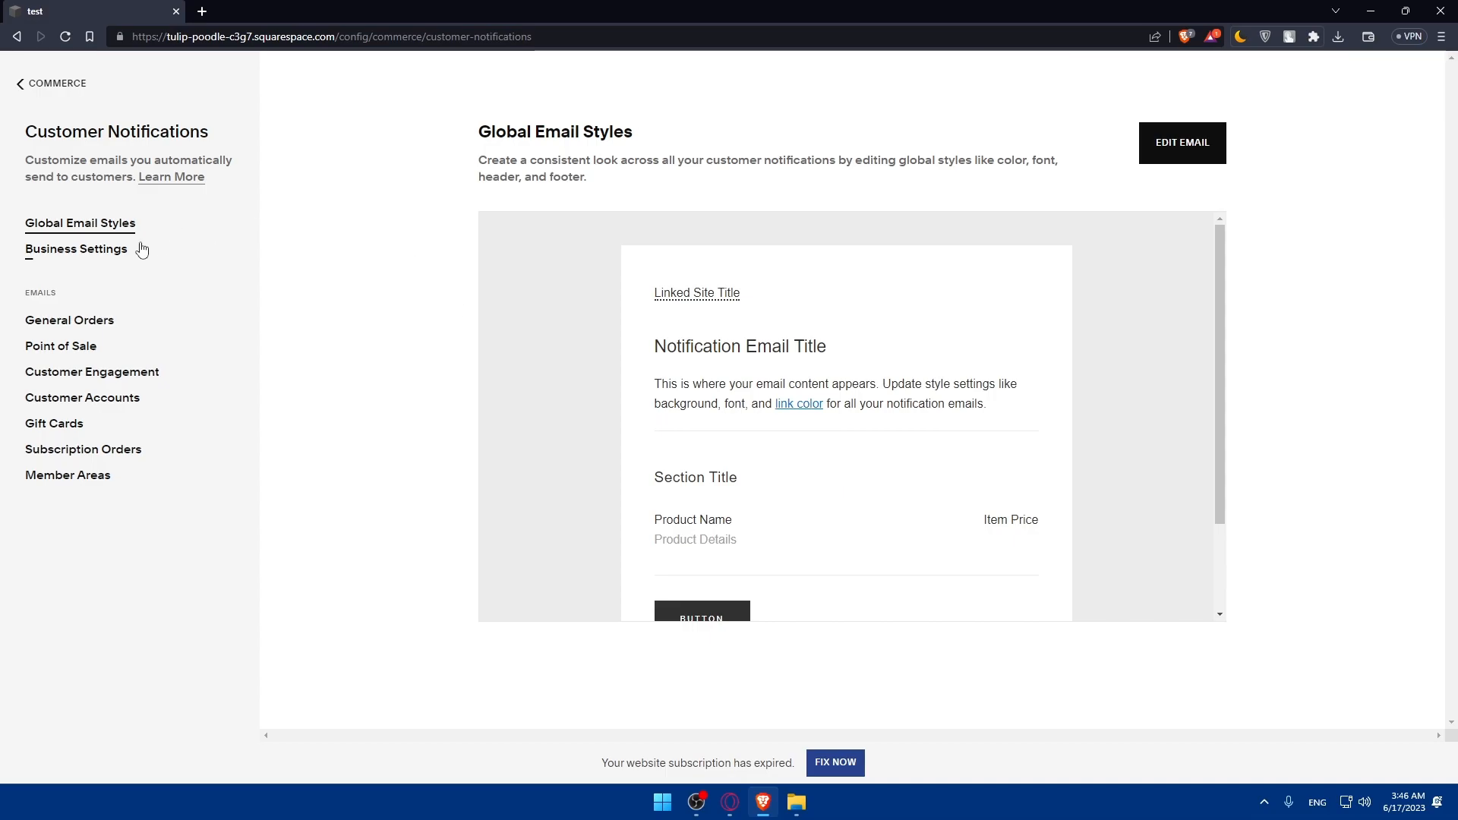
- View the Business Settings, General Orders and Point of Sale sections of Customer Notifications, returning to the section list after each
click(105, 262)
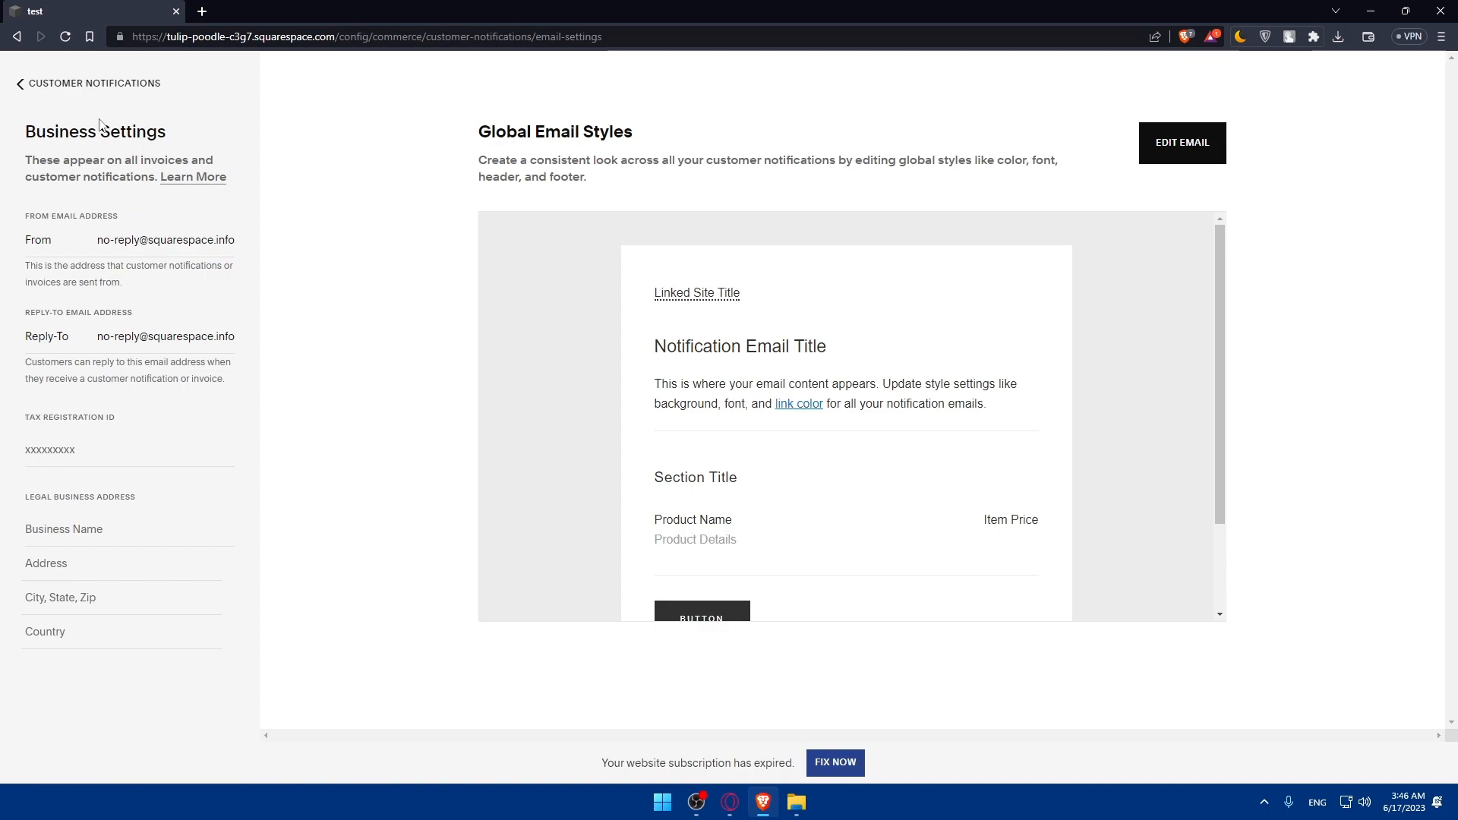
click(34, 85)
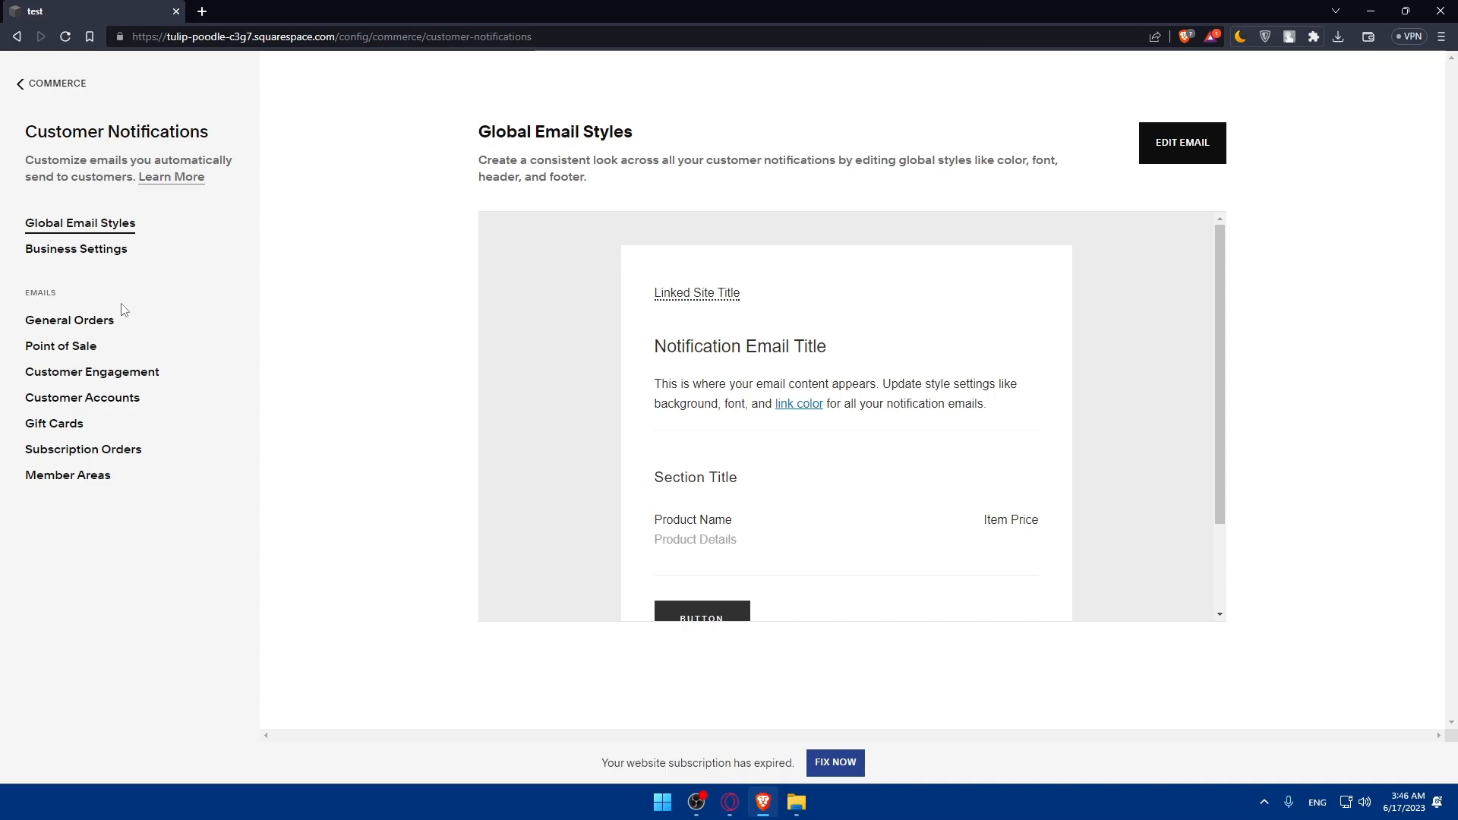
click(68, 322)
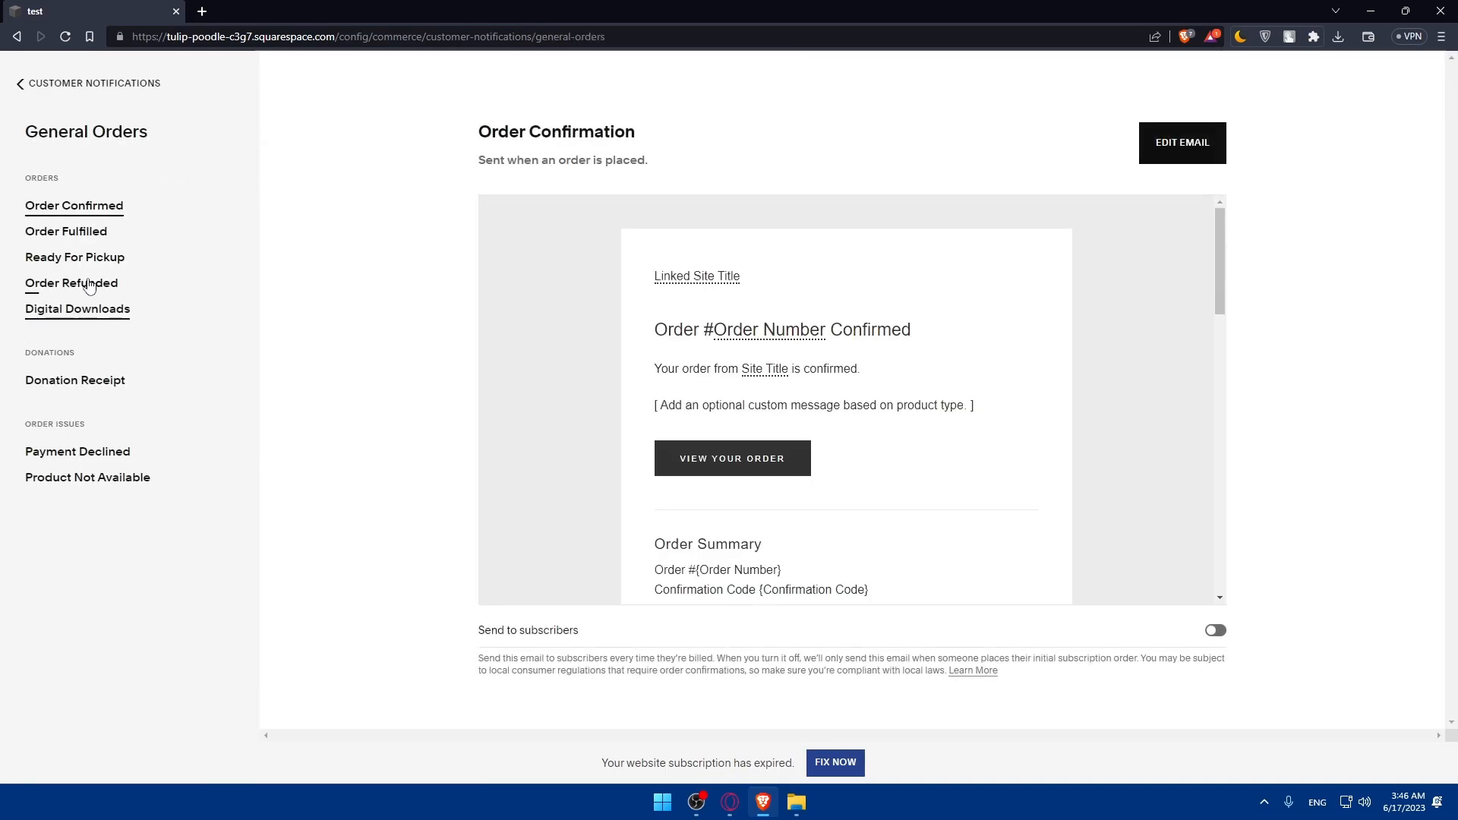
click(29, 85)
click(77, 348)
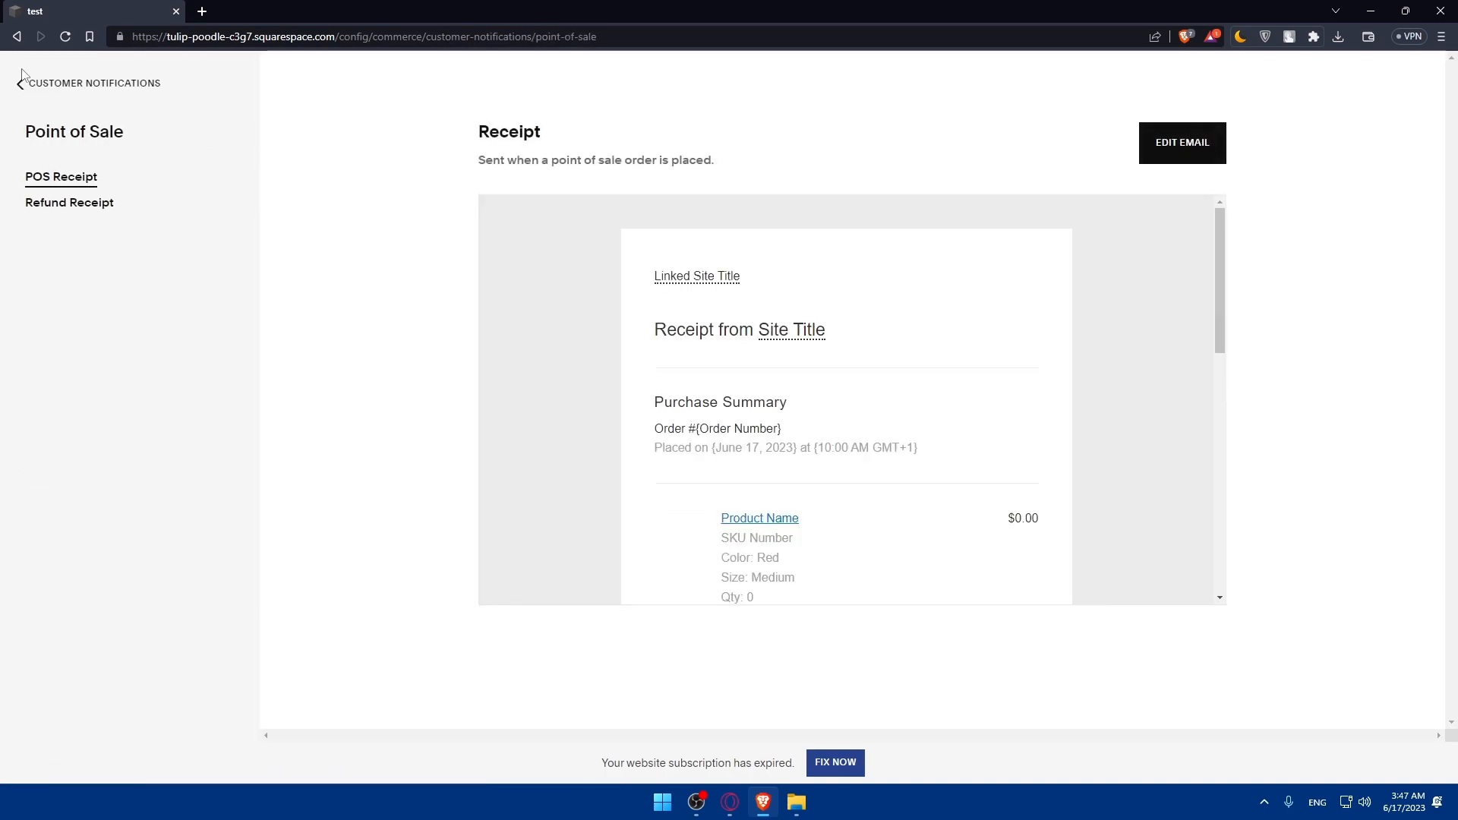
click(18, 85)
- View the Customer Engagement, Customer Accounts and Gift Cards email templates, returning to the Customer Notifications list after each
click(92, 385)
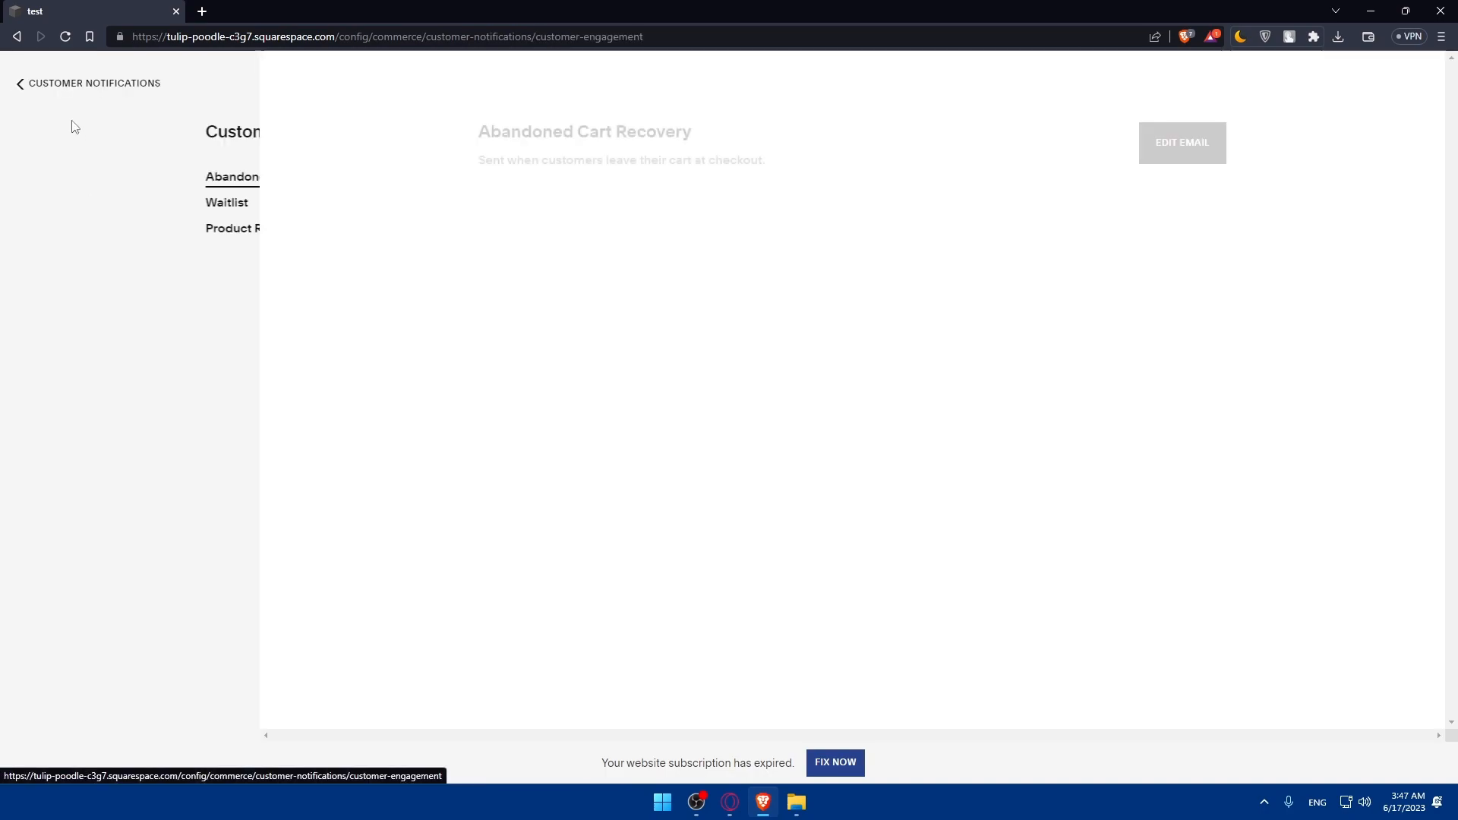
click(20, 85)
click(83, 400)
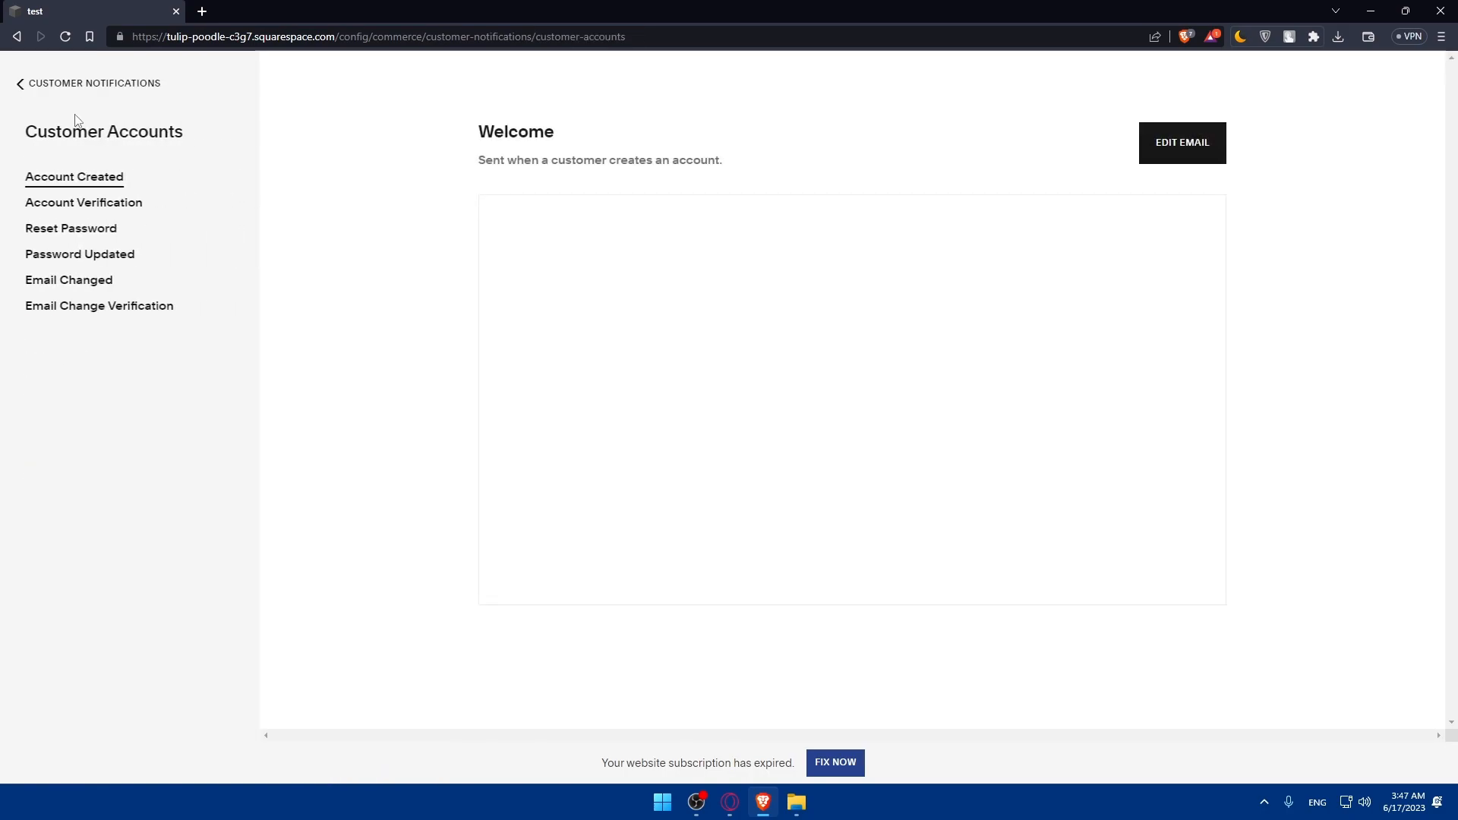
click(20, 84)
click(54, 423)
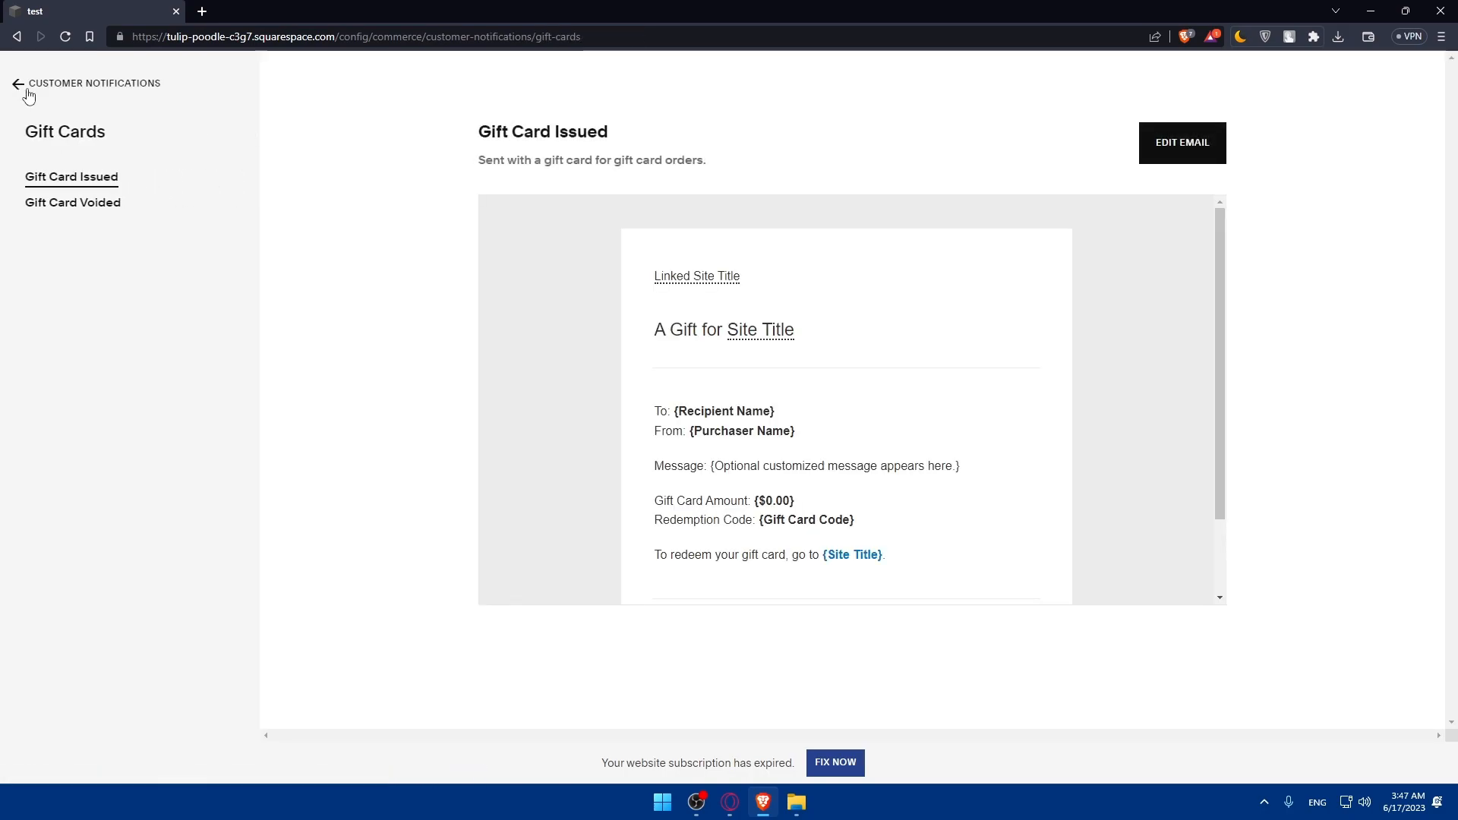
scroll(797, 478, down, 1)
scroll(840, 445, up, 1)
click(18, 84)
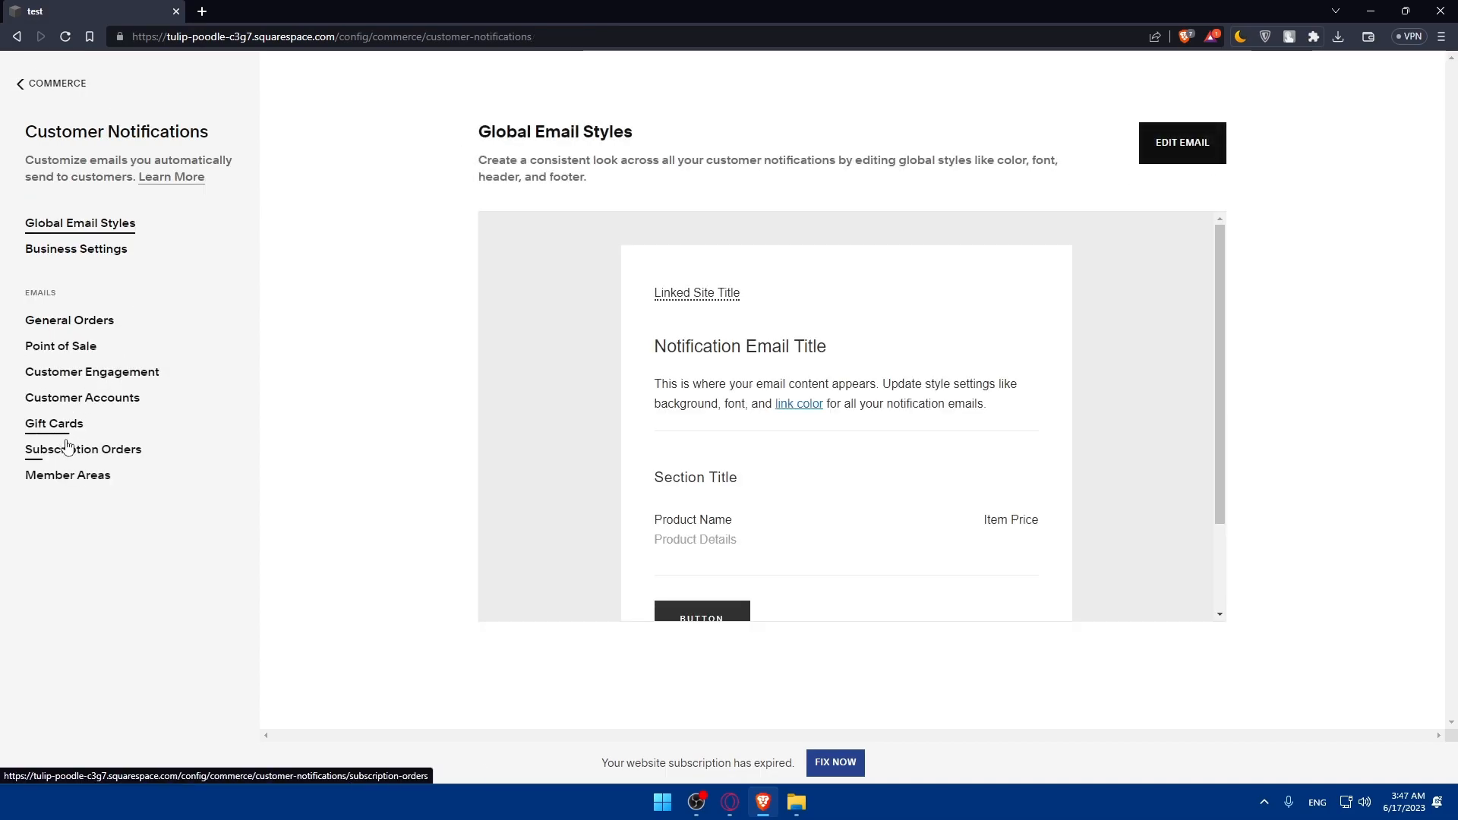
- View the Subscription Orders and Member Areas emails, and look over the Global Email Styles preview
click(114, 449)
click(19, 85)
click(90, 477)
click(22, 85)
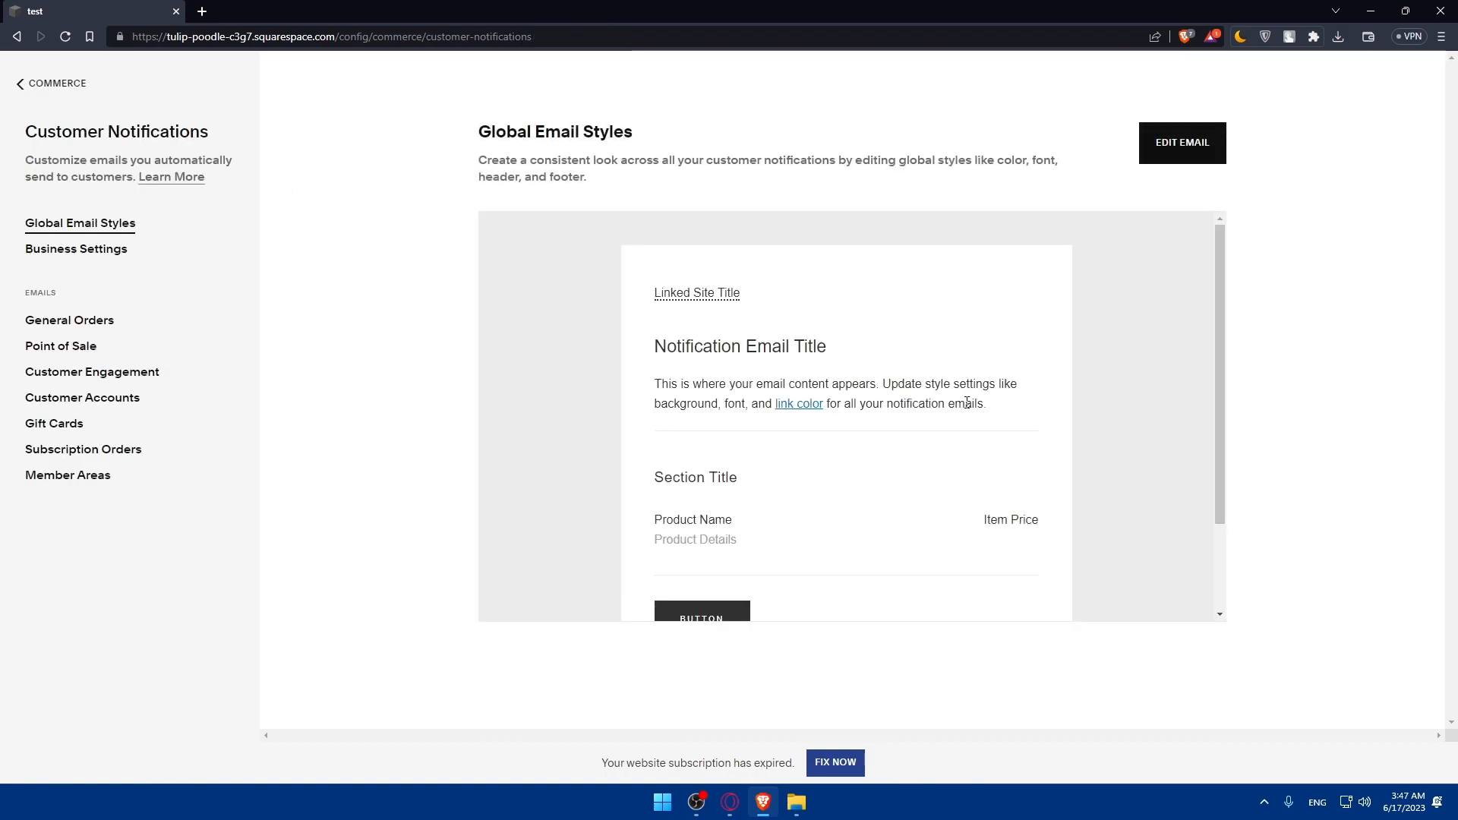
scroll(862, 425, down, 2)
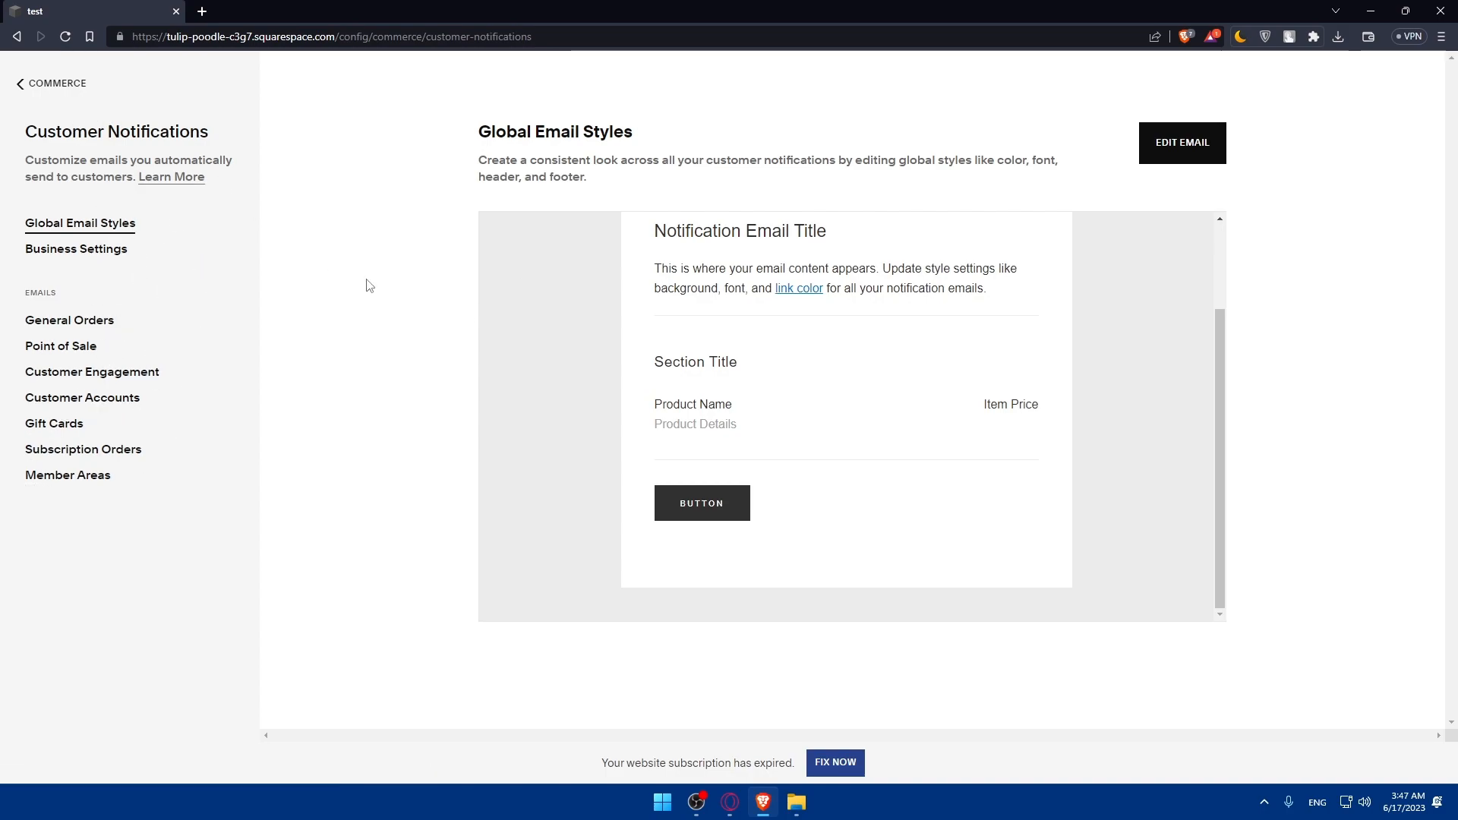
- Return to the Commerce overview, open Client Management and start setting up payments
click(34, 85)
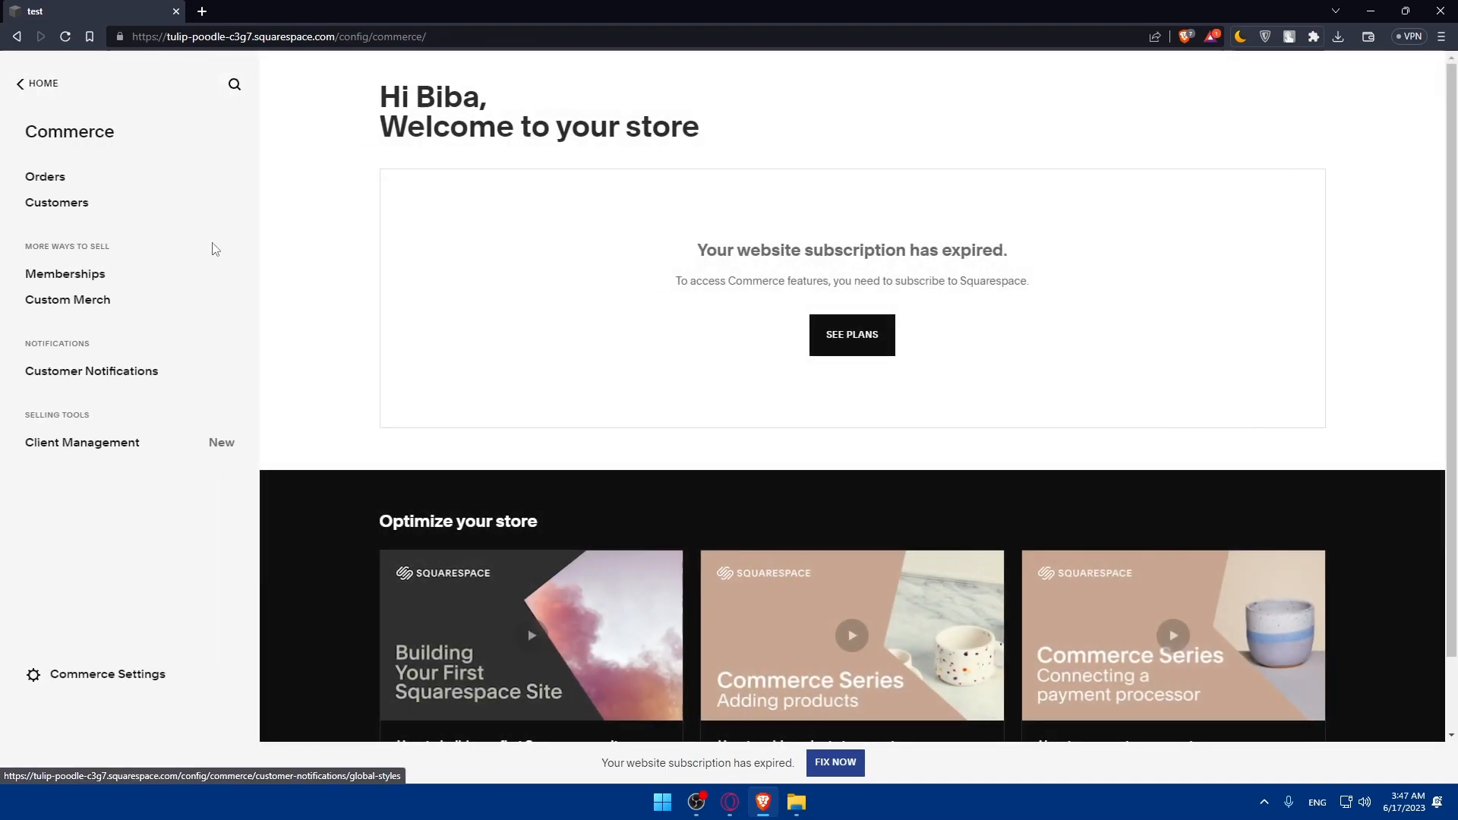
click(87, 447)
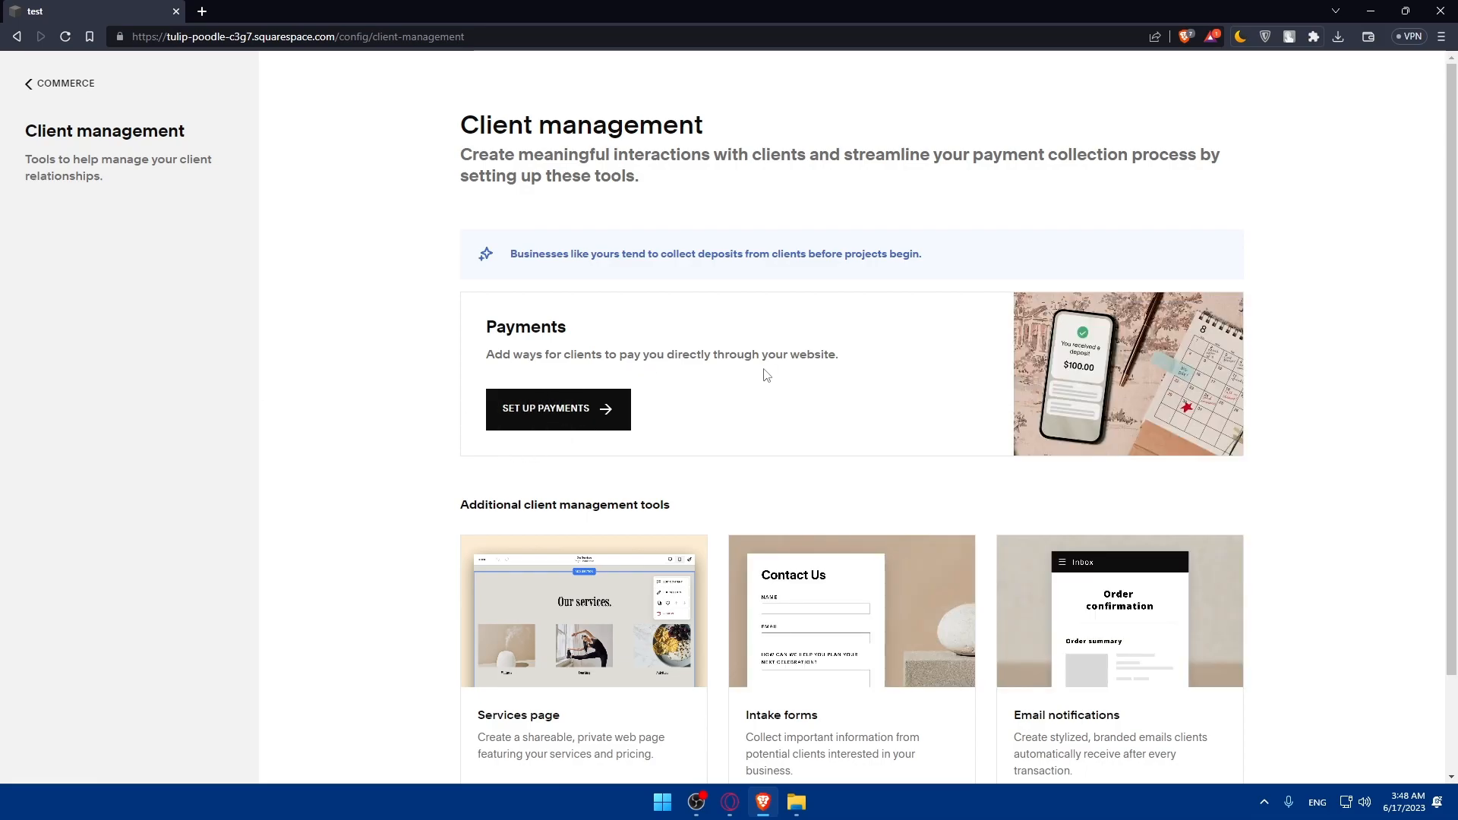
click(620, 401)
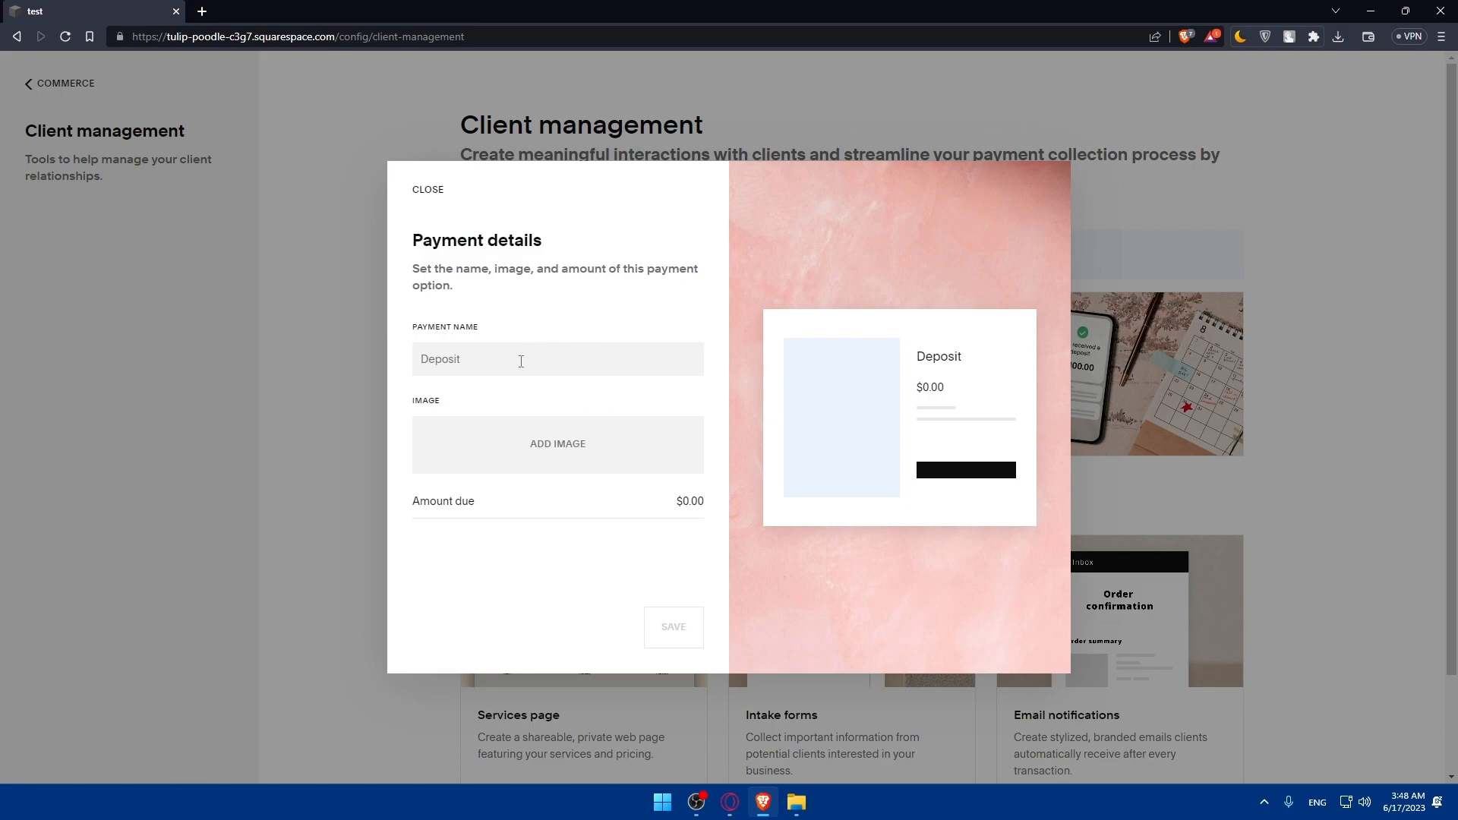
- Name the payment option "test" and add an image to it from the Downloads folder
text(sagegsg)
key(ctrl+a)
text(test)
click(550, 438)
click(555, 452)
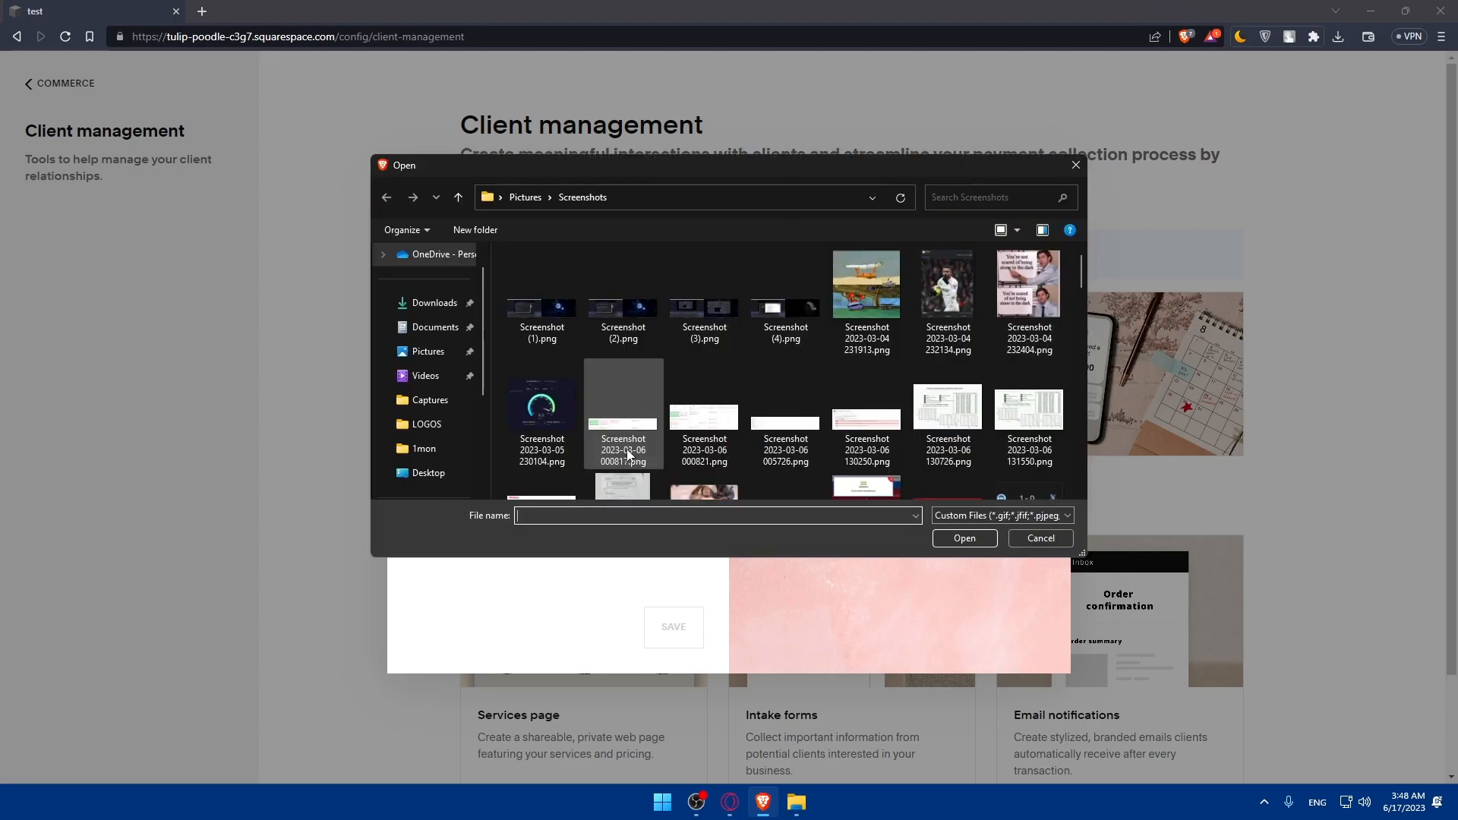
click(435, 303)
double_click(606, 394)
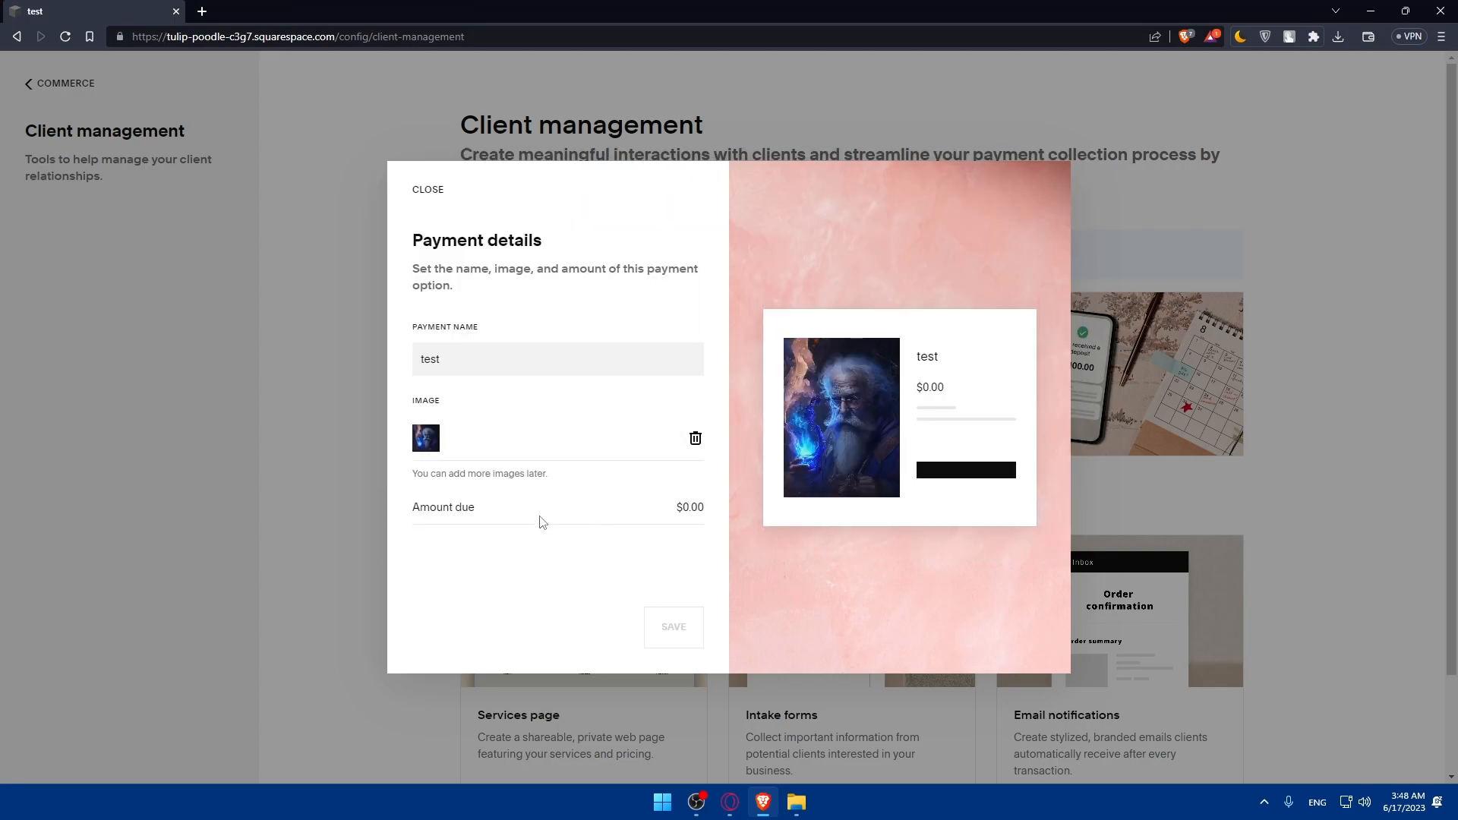
- Set the payment option's amount due to 10 and save it
text(10)
click(671, 504)
click(671, 635)
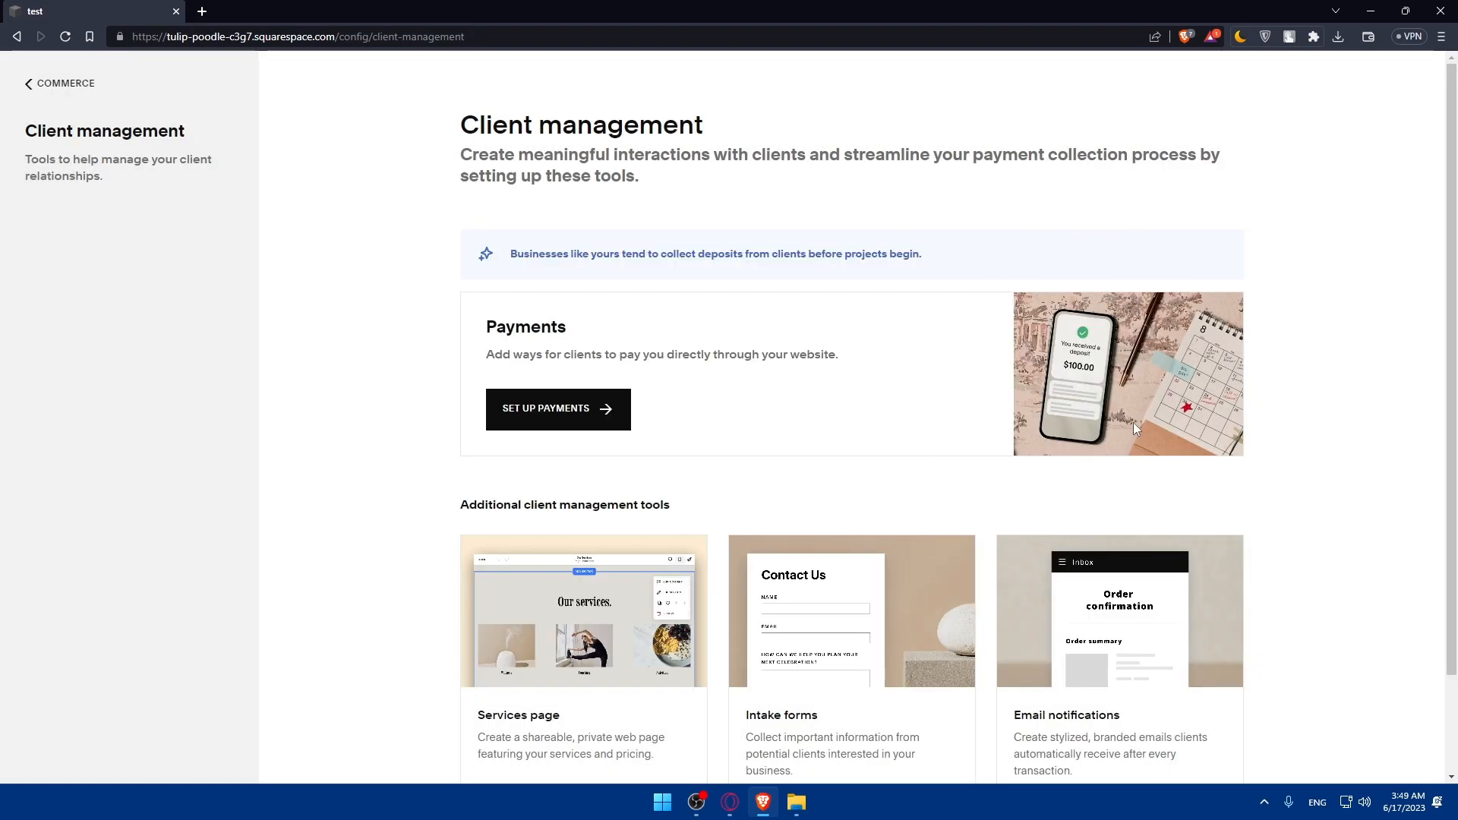
- Look over the additional client management tools, and return through Commerce to the site's home menu
scroll(1018, 425, down, 2)
scroll(836, 423, up, 2)
click(45, 86)
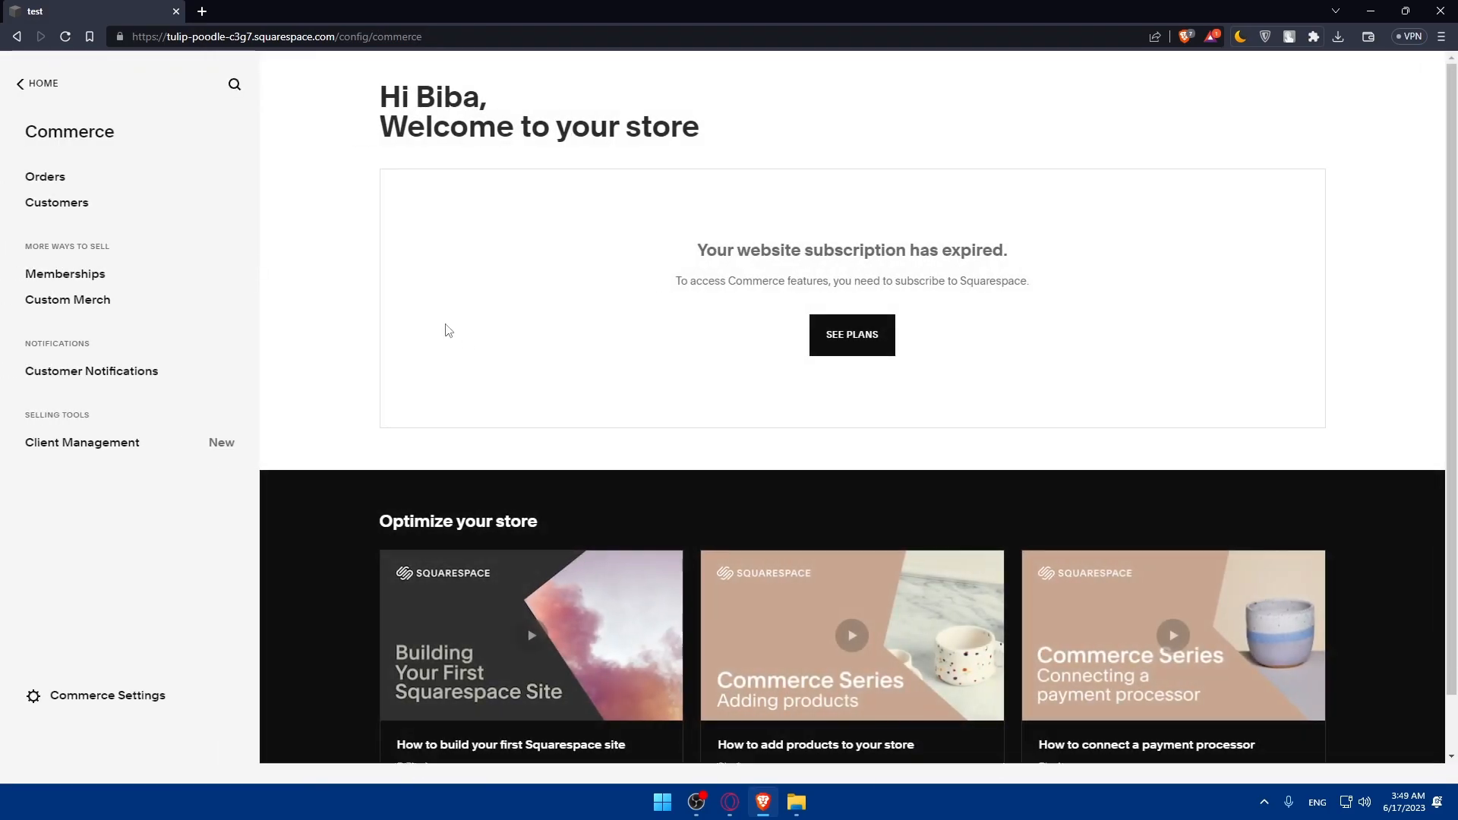
click(39, 85)
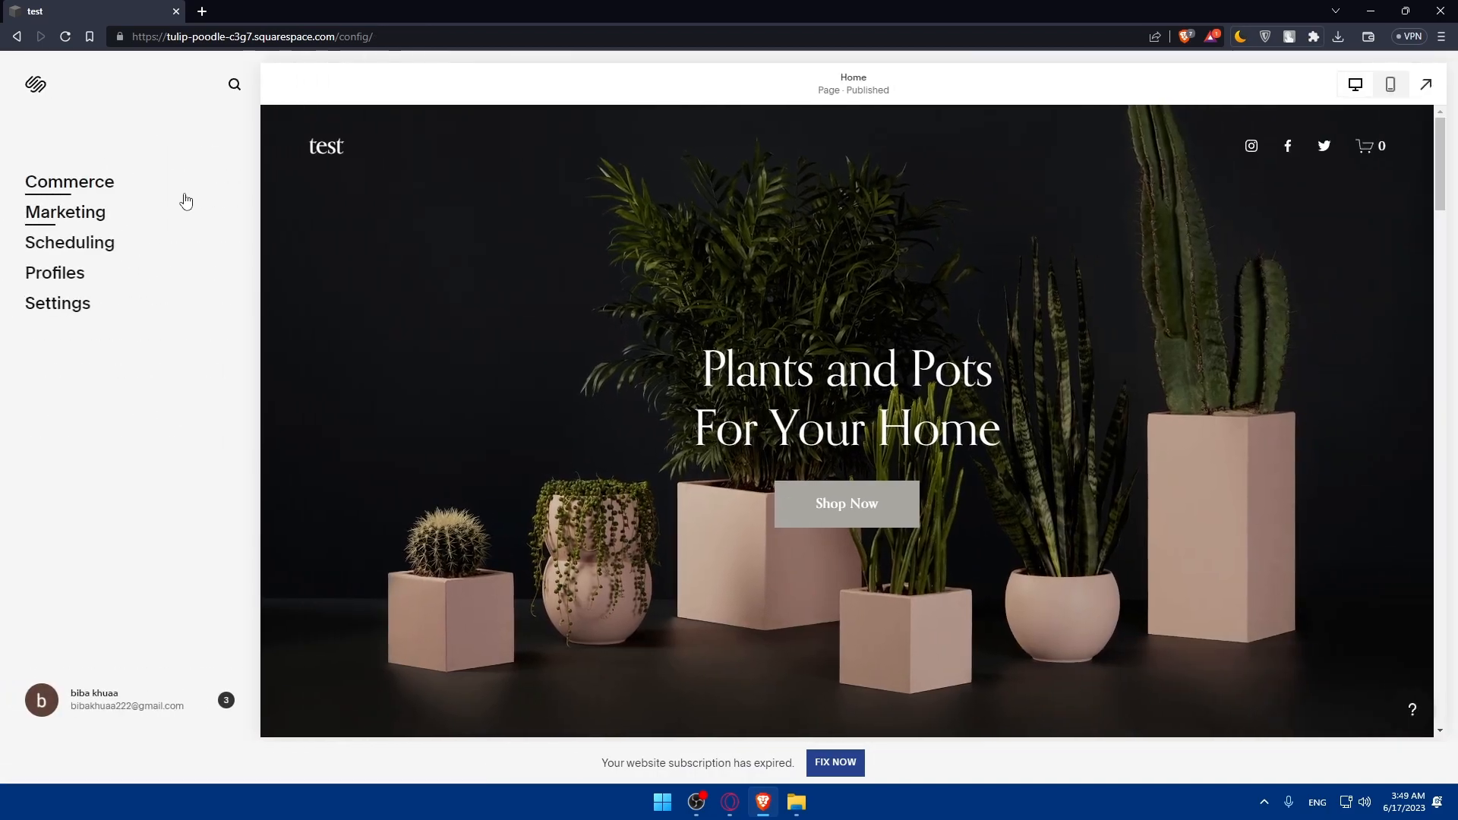
- View the Marketing overview, and go back to the home menu to open Scheduling
click(70, 215)
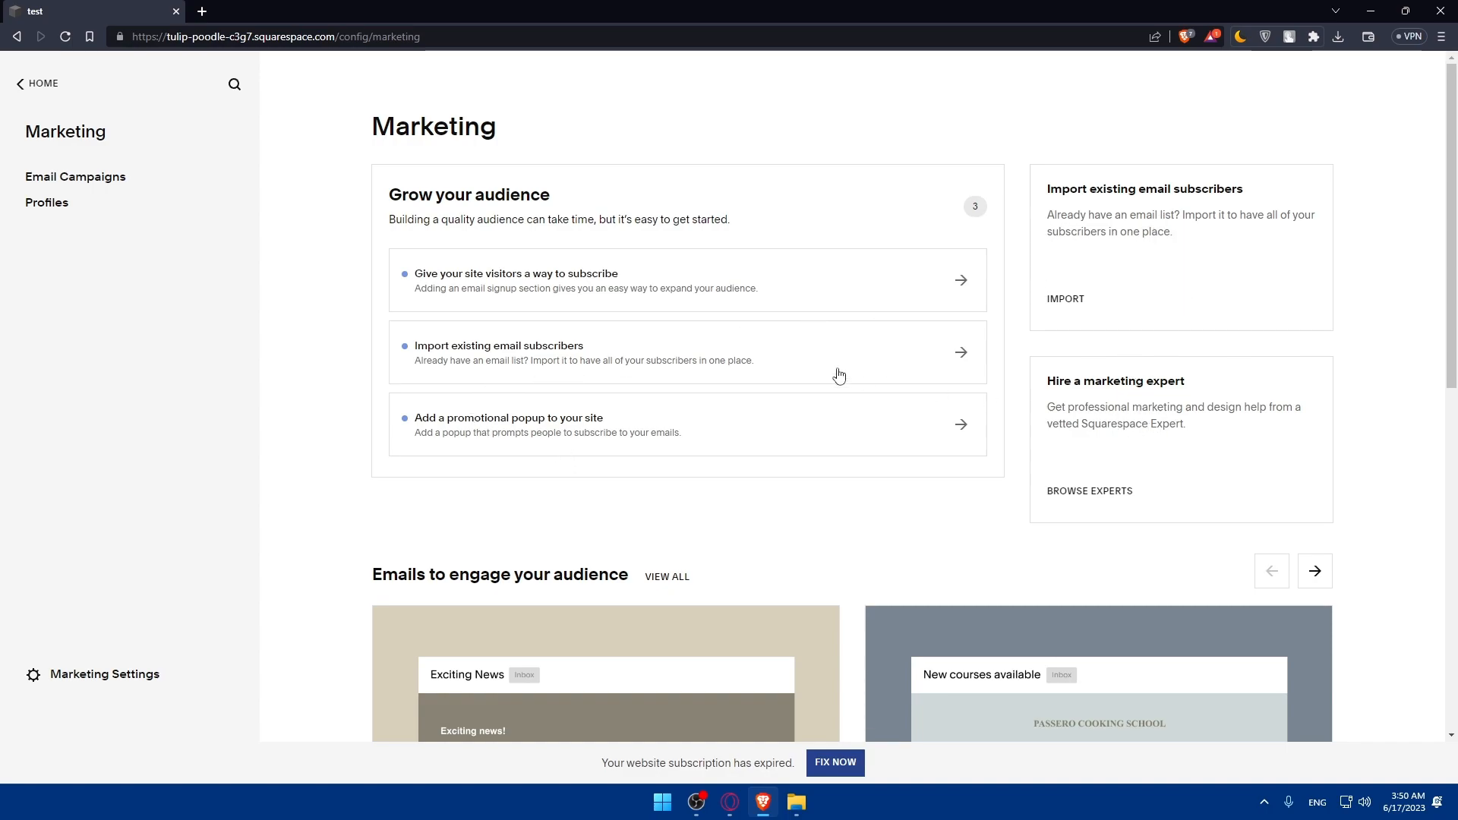
click(34, 83)
click(122, 244)
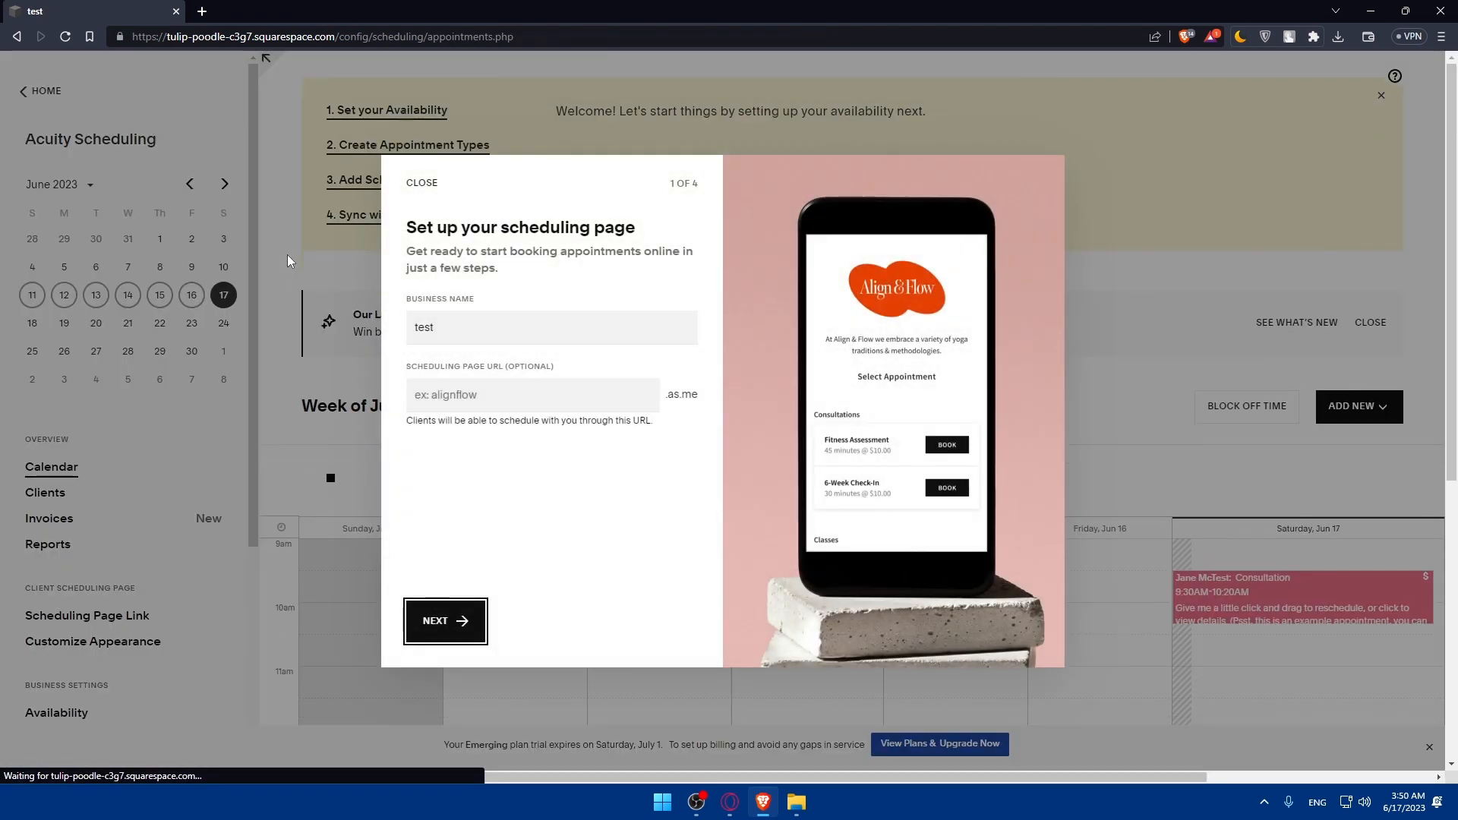
- Keep the scheduling page's business name and set up a 1:1 appointment type named "test" lasting 15 minutes and priced at $5
click(446, 624)
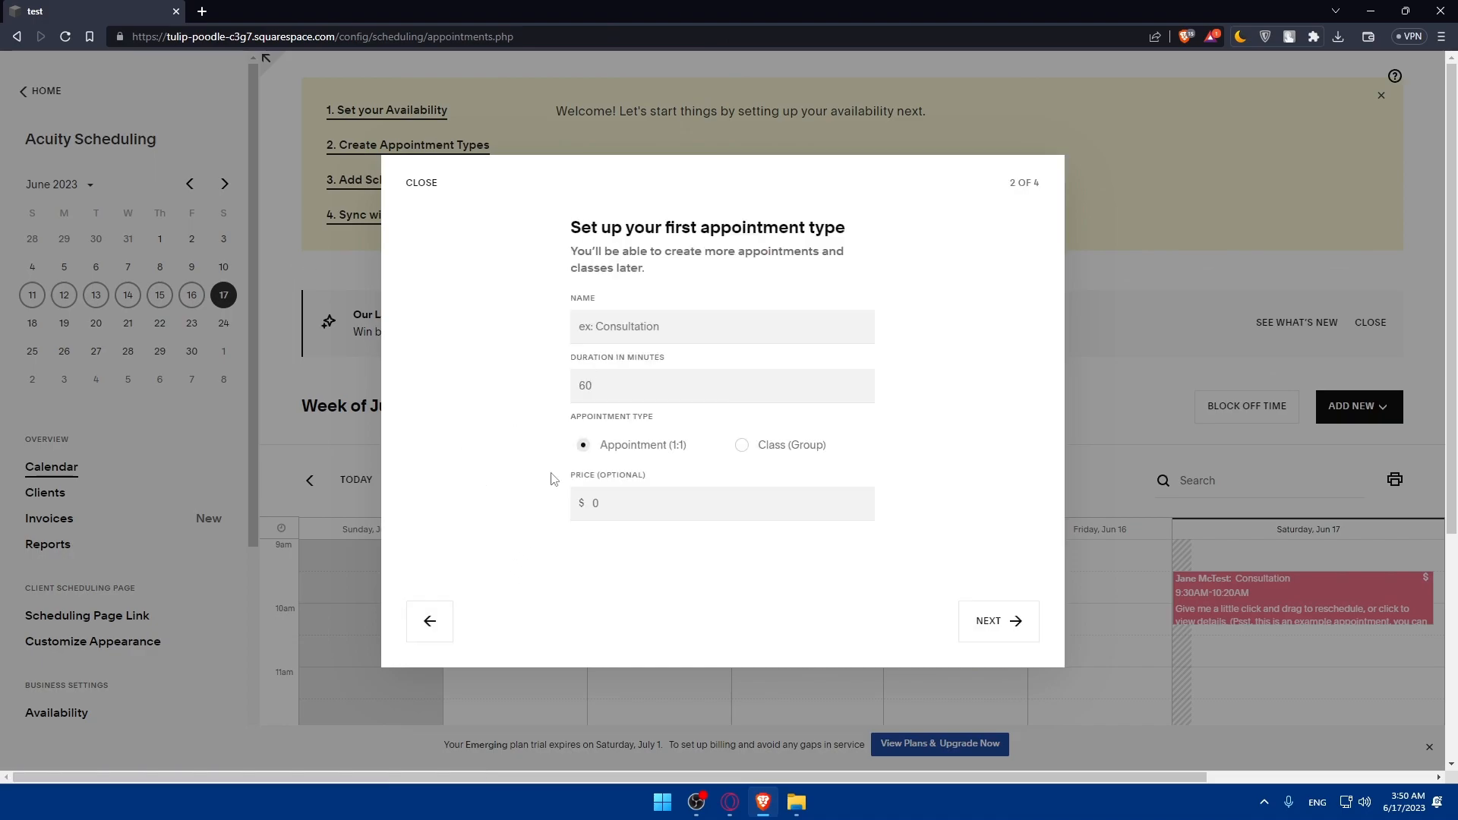
click(639, 319)
text(test)
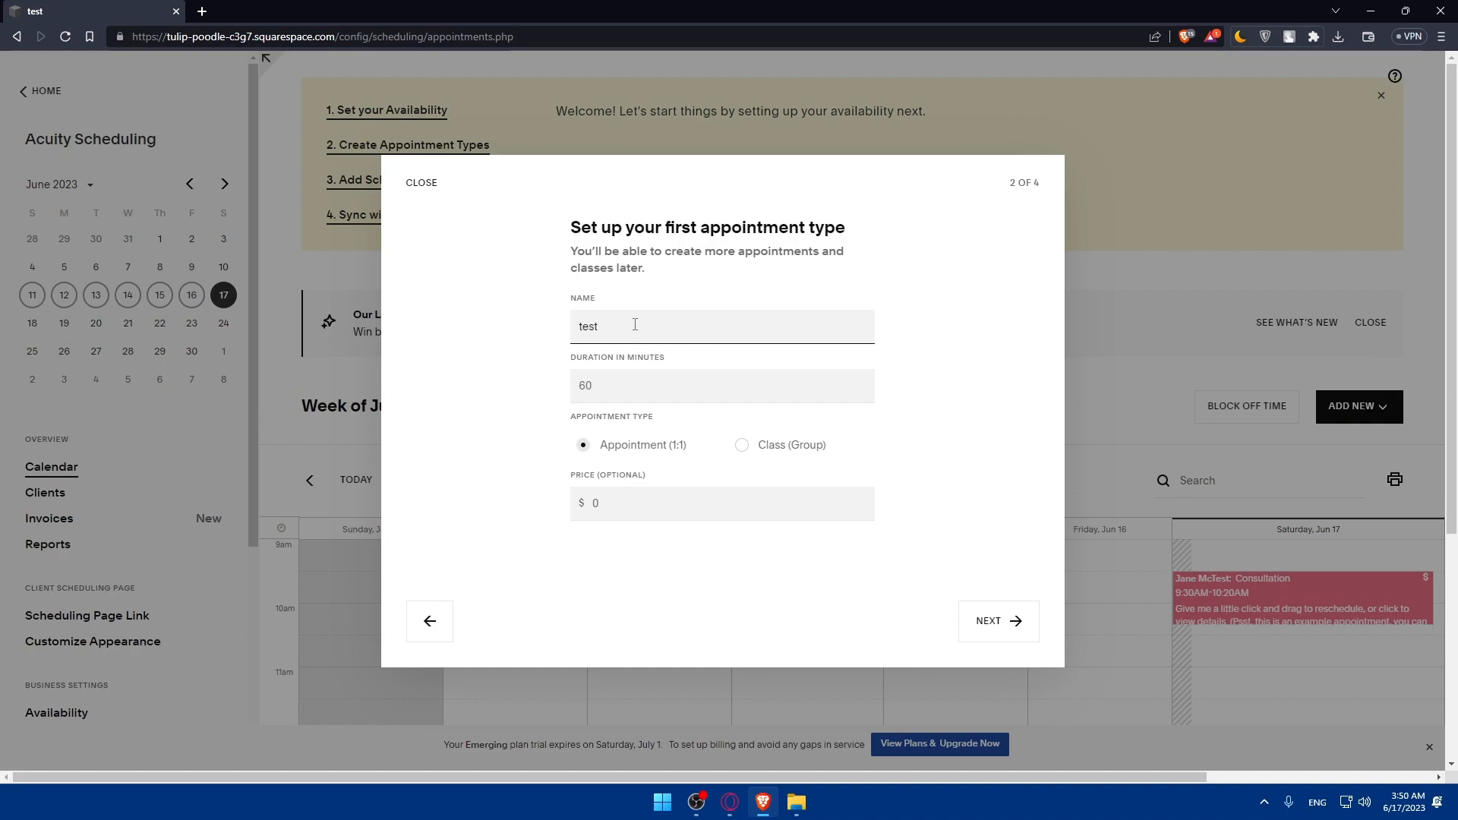
drag(651, 326, 581, 326)
click(615, 398)
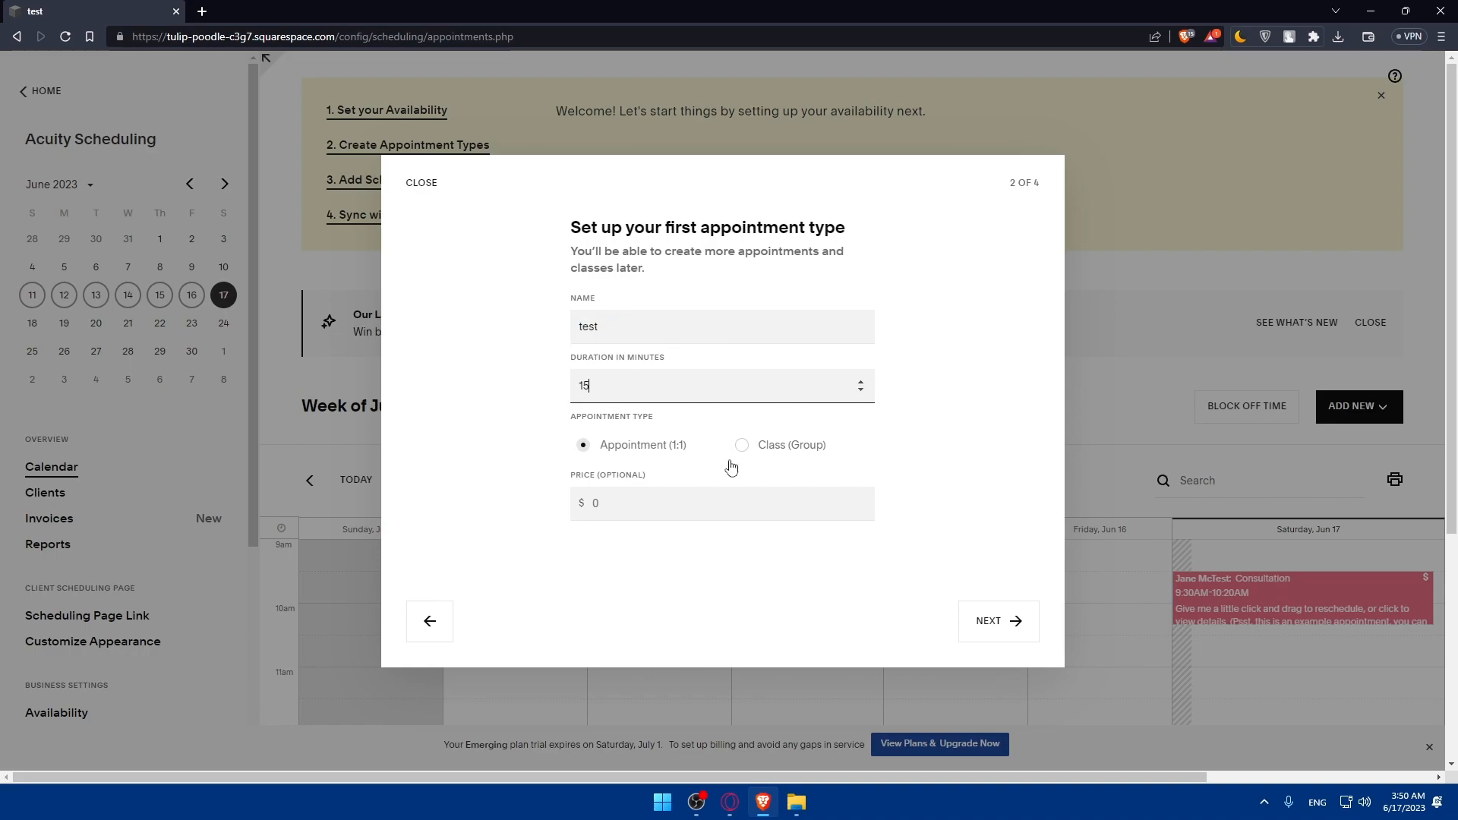
click(592, 503)
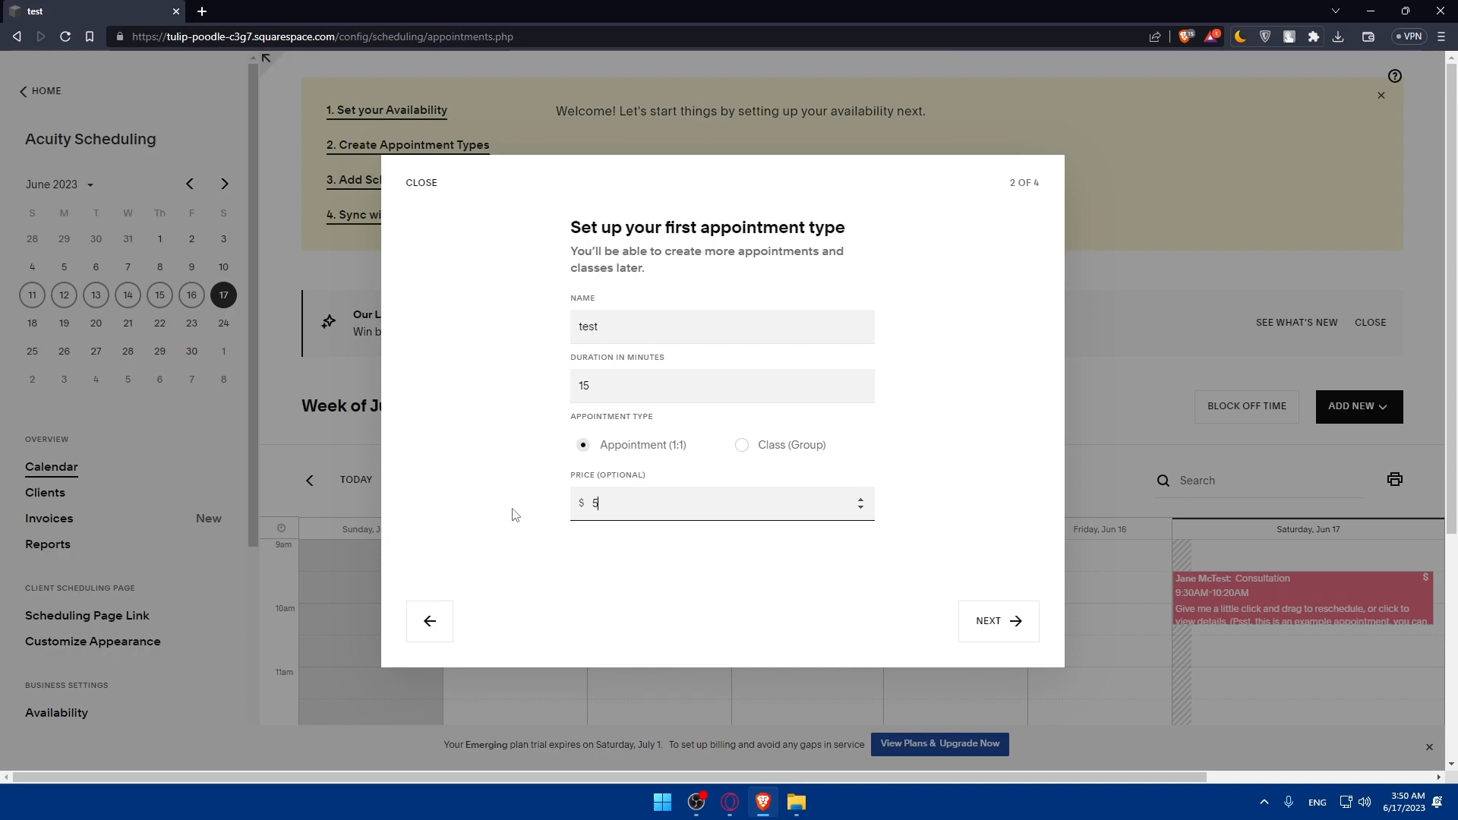
click(976, 619)
- Set the availability to Sunday from 9:00AM to 5:00PM, without a second time range, and continue the scheduling setup
scroll(600, 429, down, 3)
scroll(589, 410, up, 3)
click(575, 413)
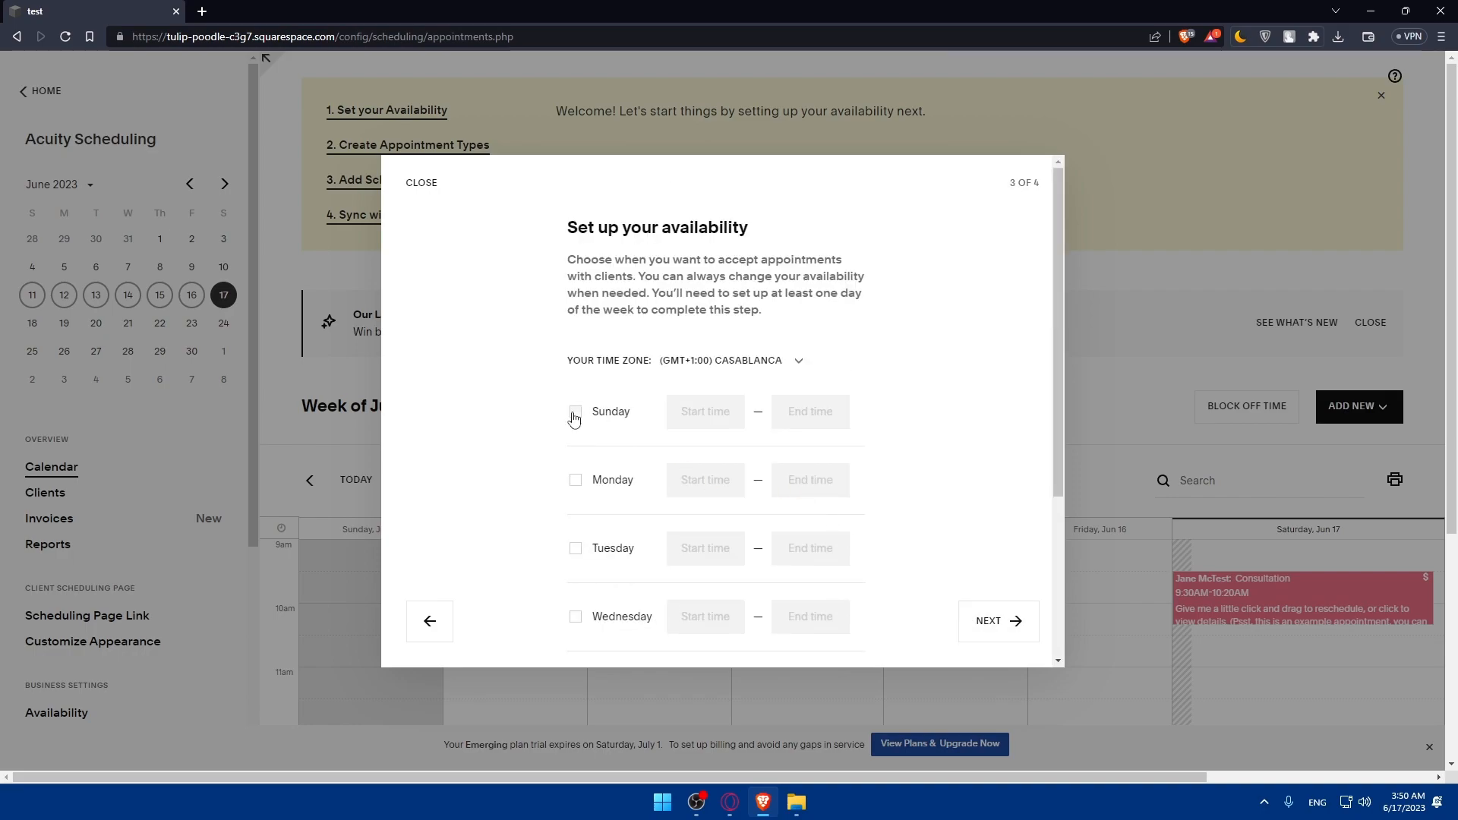
click(575, 414)
click(576, 428)
drag(710, 411, 685, 414)
drag(814, 415, 803, 415)
click(870, 413)
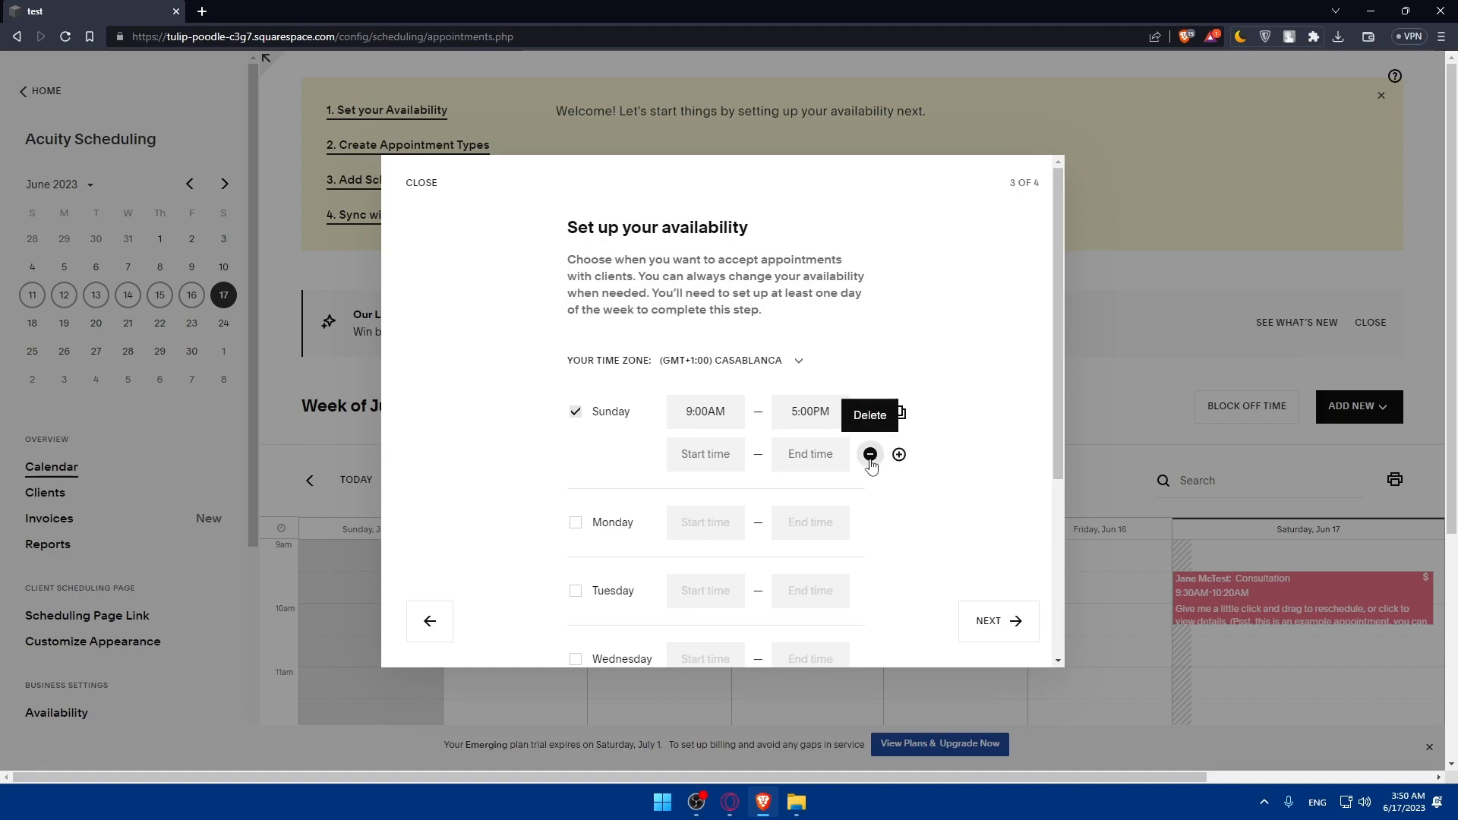
click(870, 454)
scroll(684, 441, down, 3)
scroll(643, 486, up, 3)
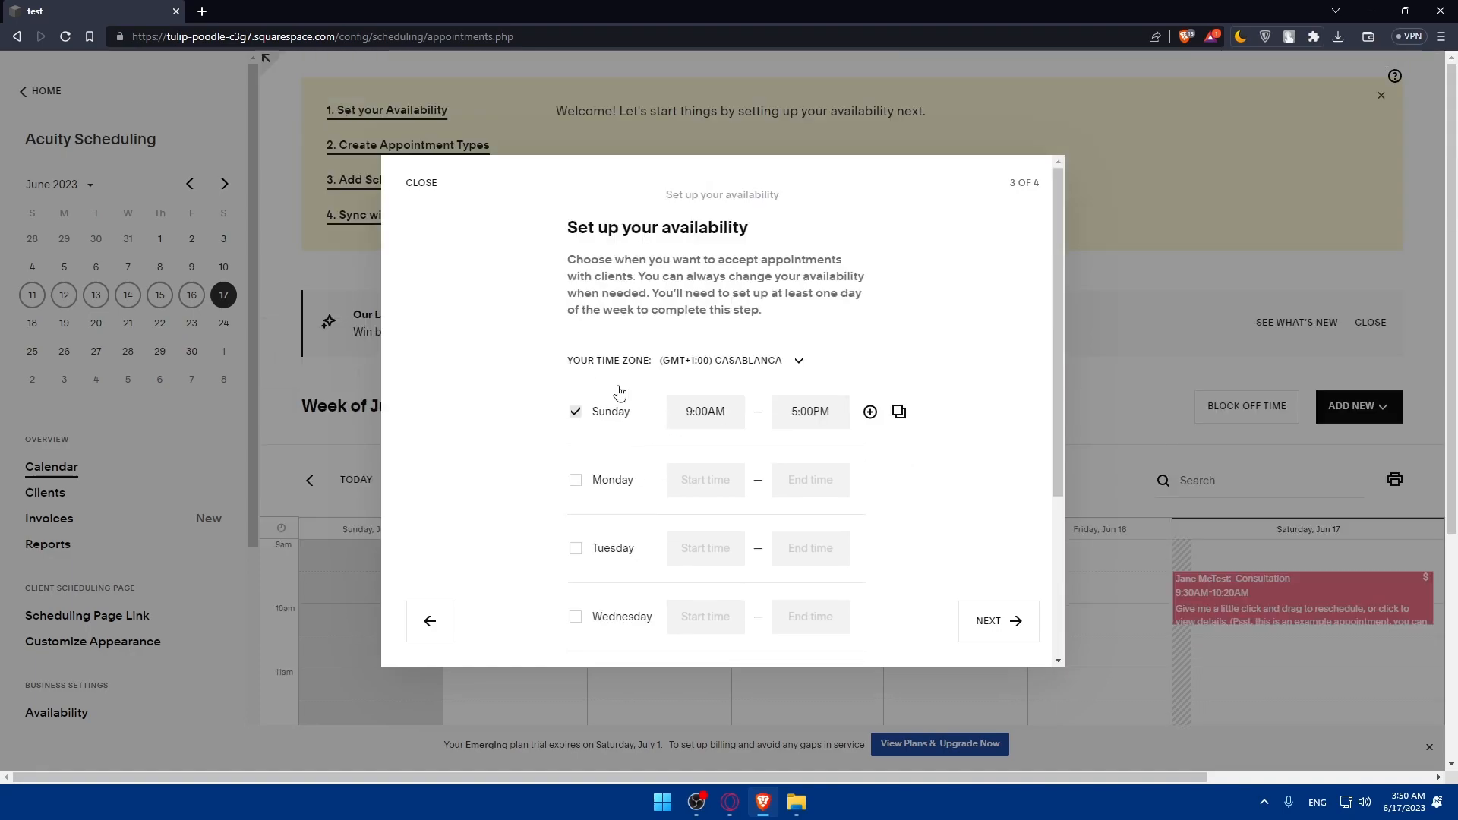
click(983, 620)
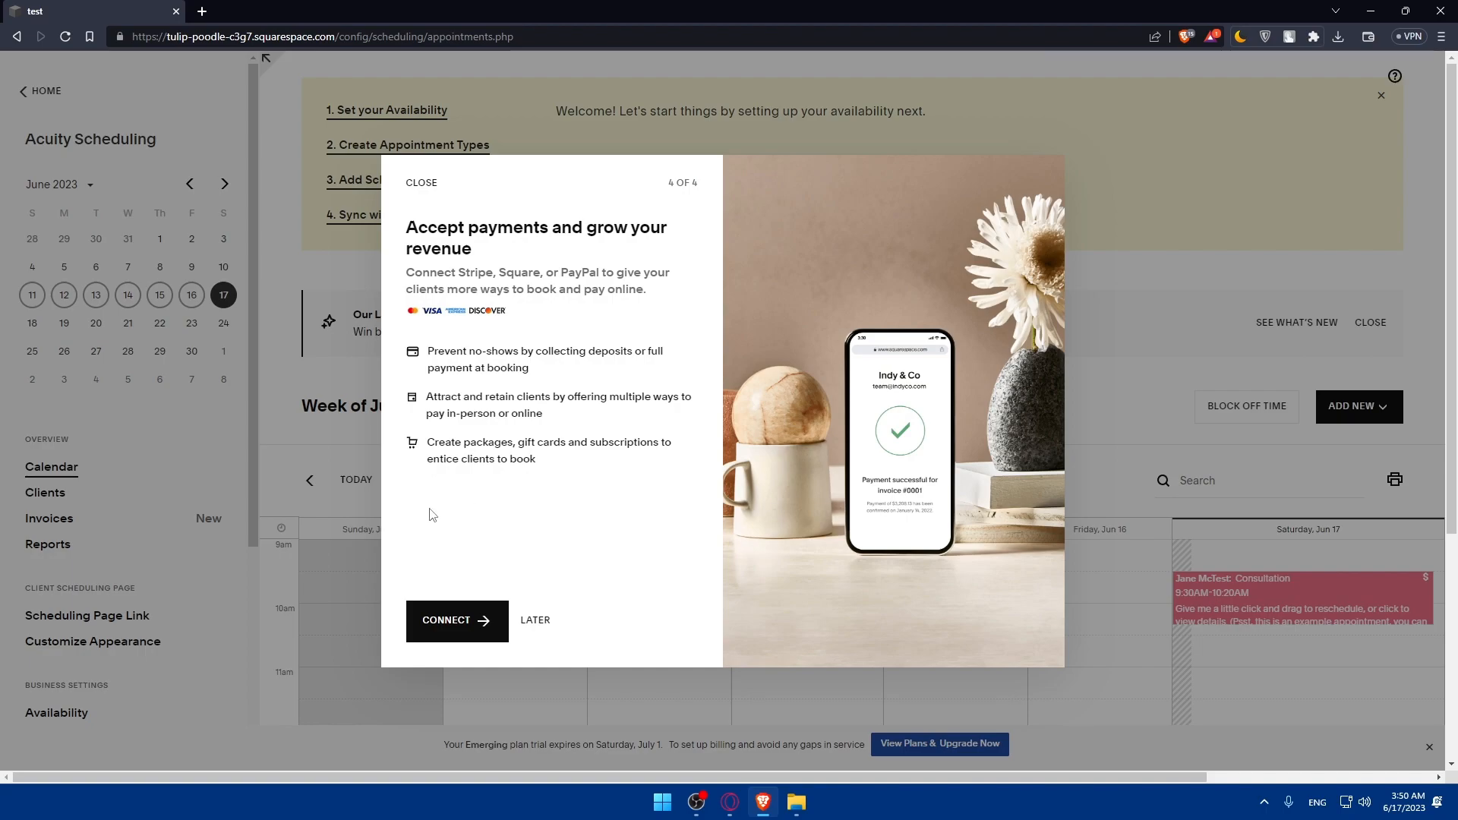
- View the scheduling payment processors and Square's sign-in window without connecting an account, and return to the site's home menu
click(462, 627)
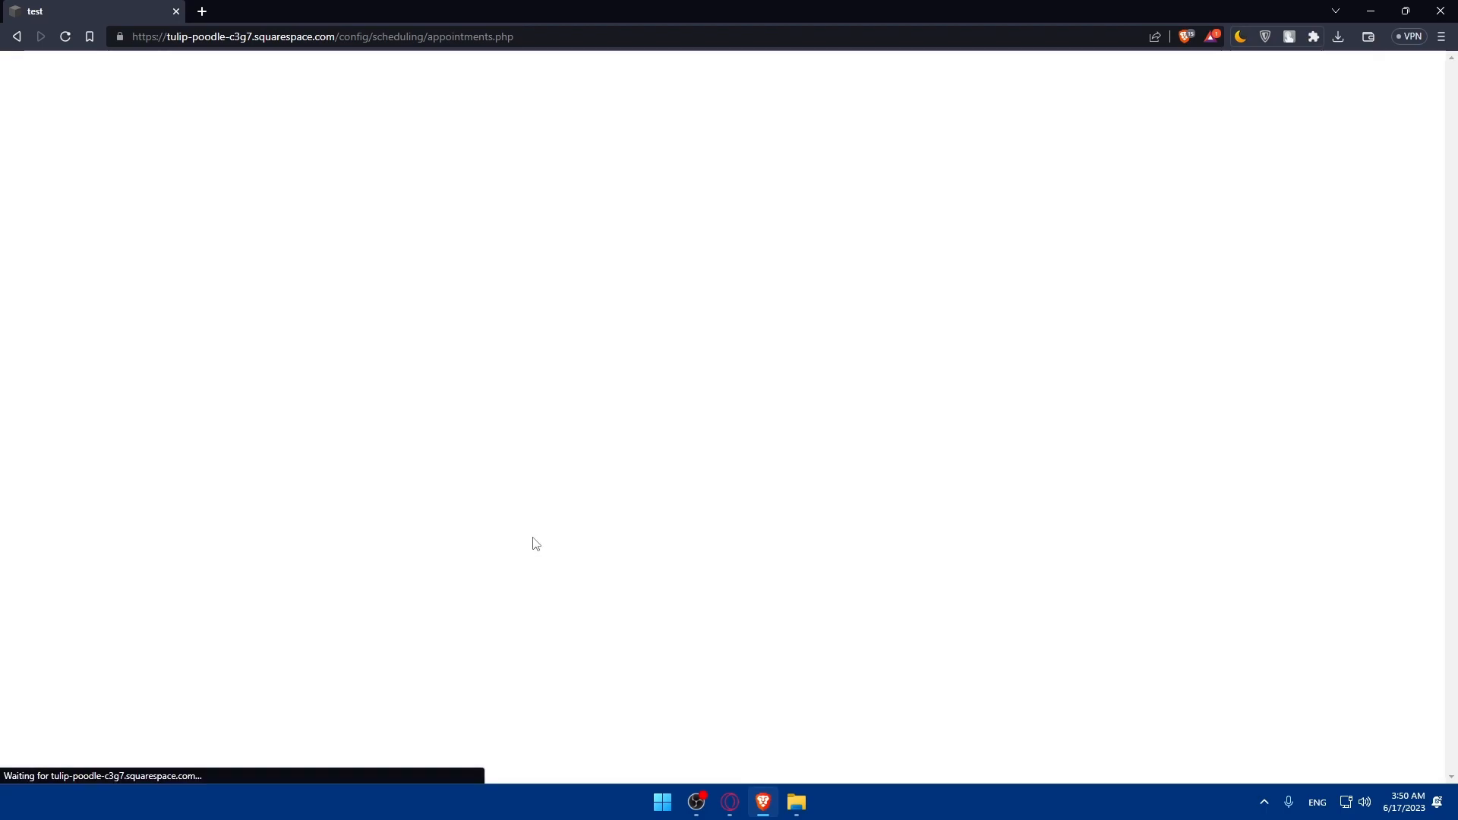
scroll(648, 441, down, 5)
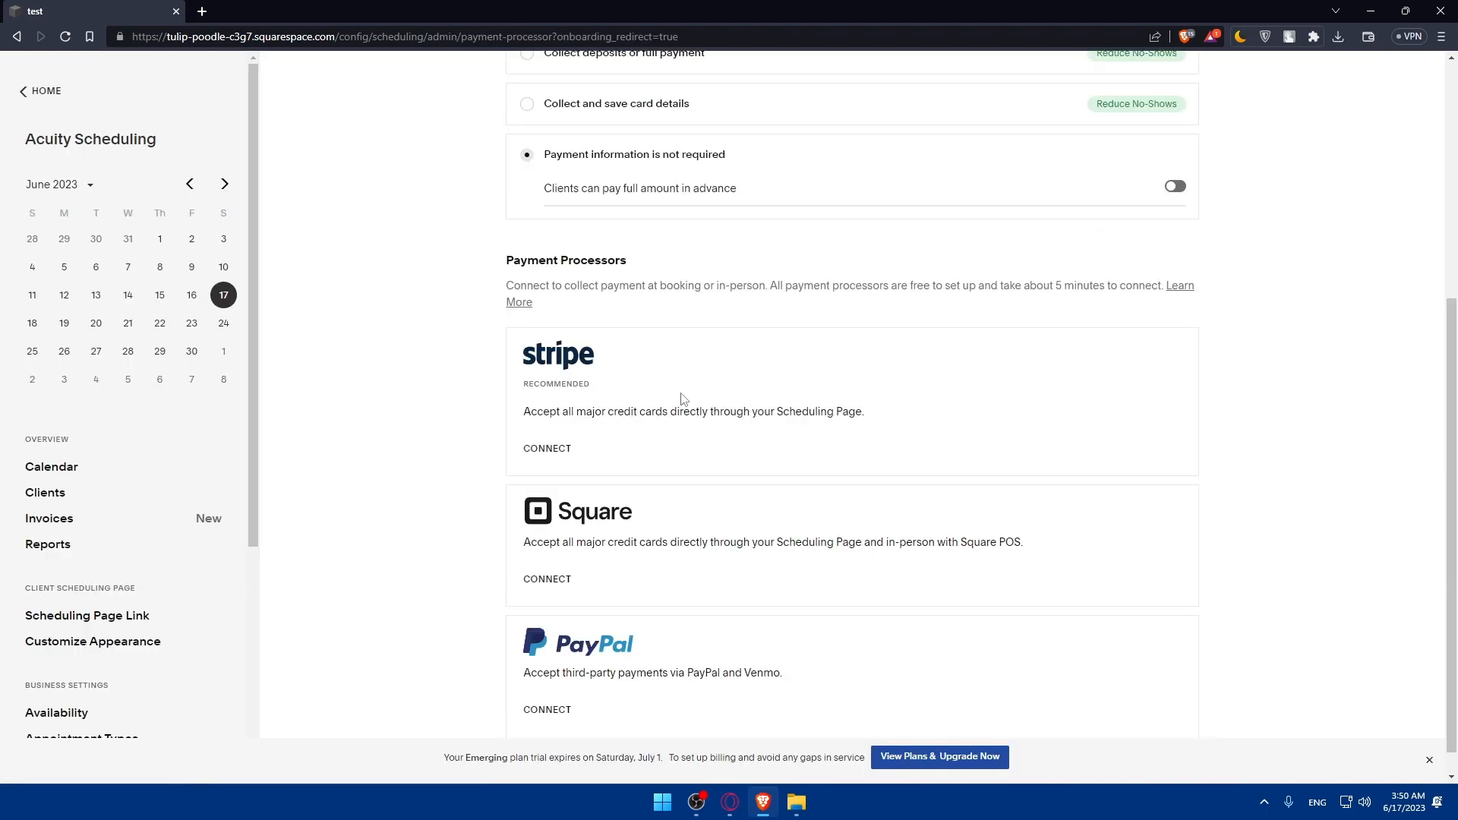
click(543, 551)
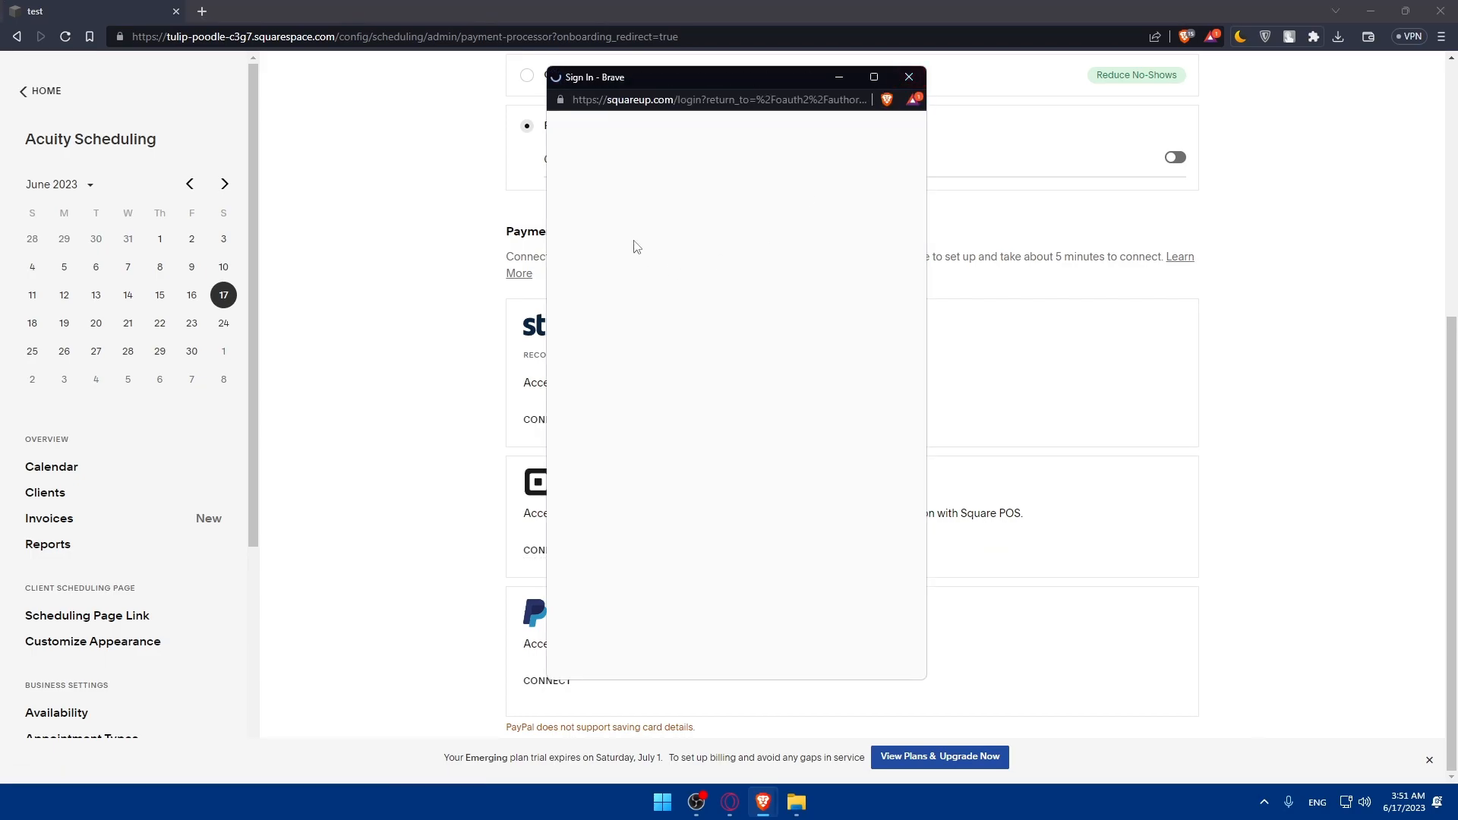
click(910, 77)
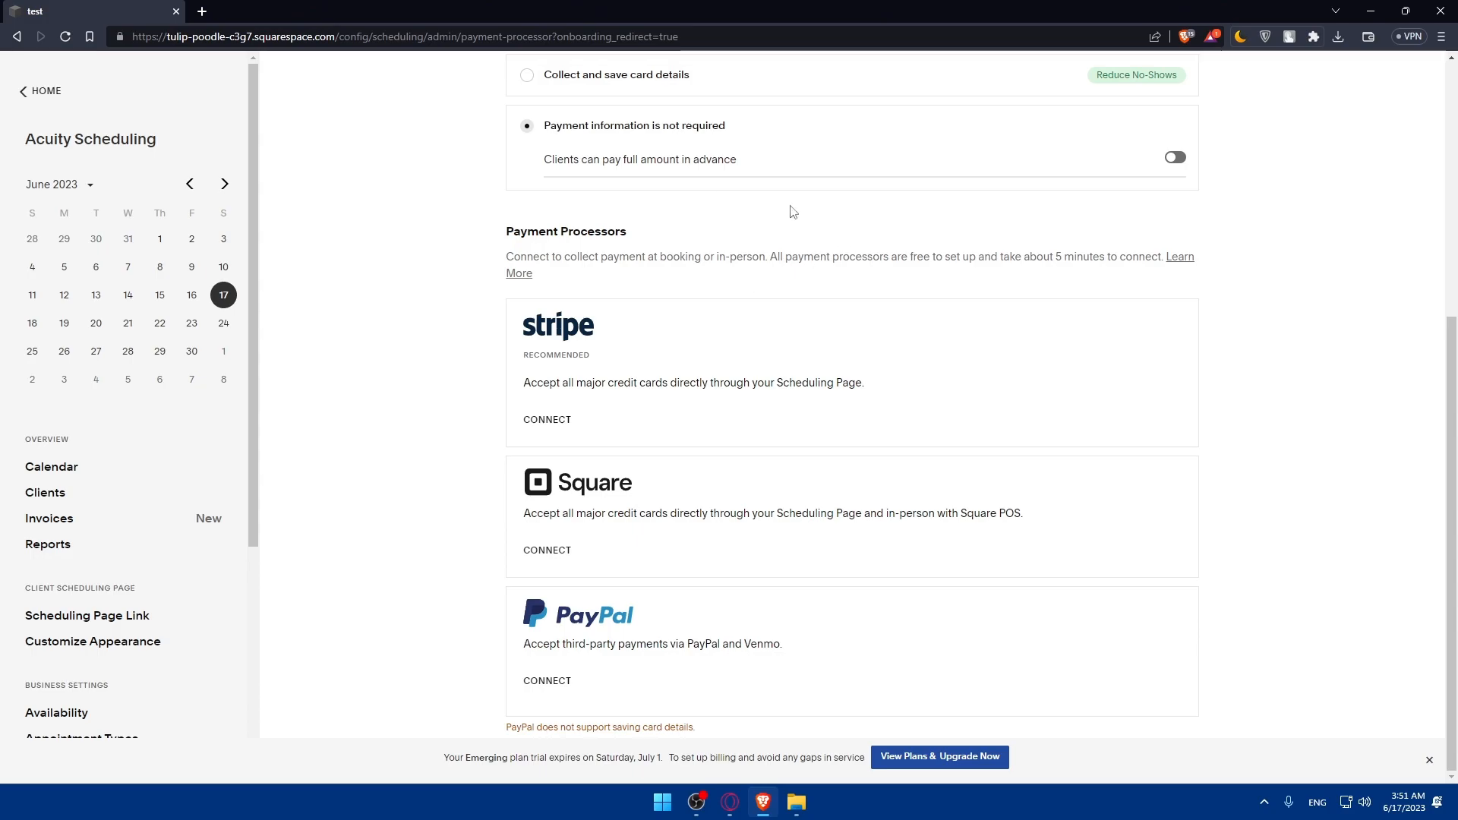
click(549, 557)
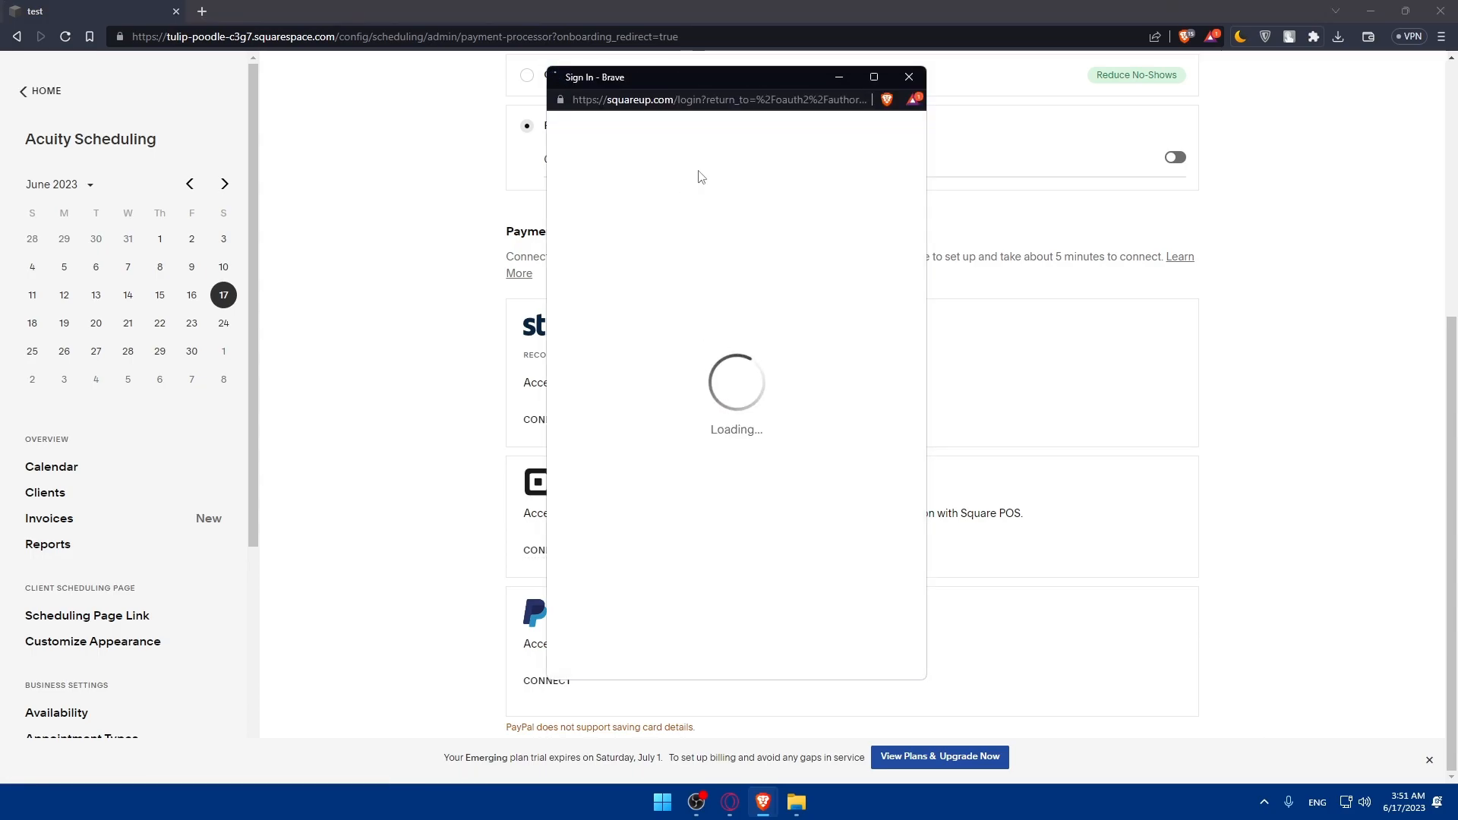
click(909, 77)
click(24, 97)
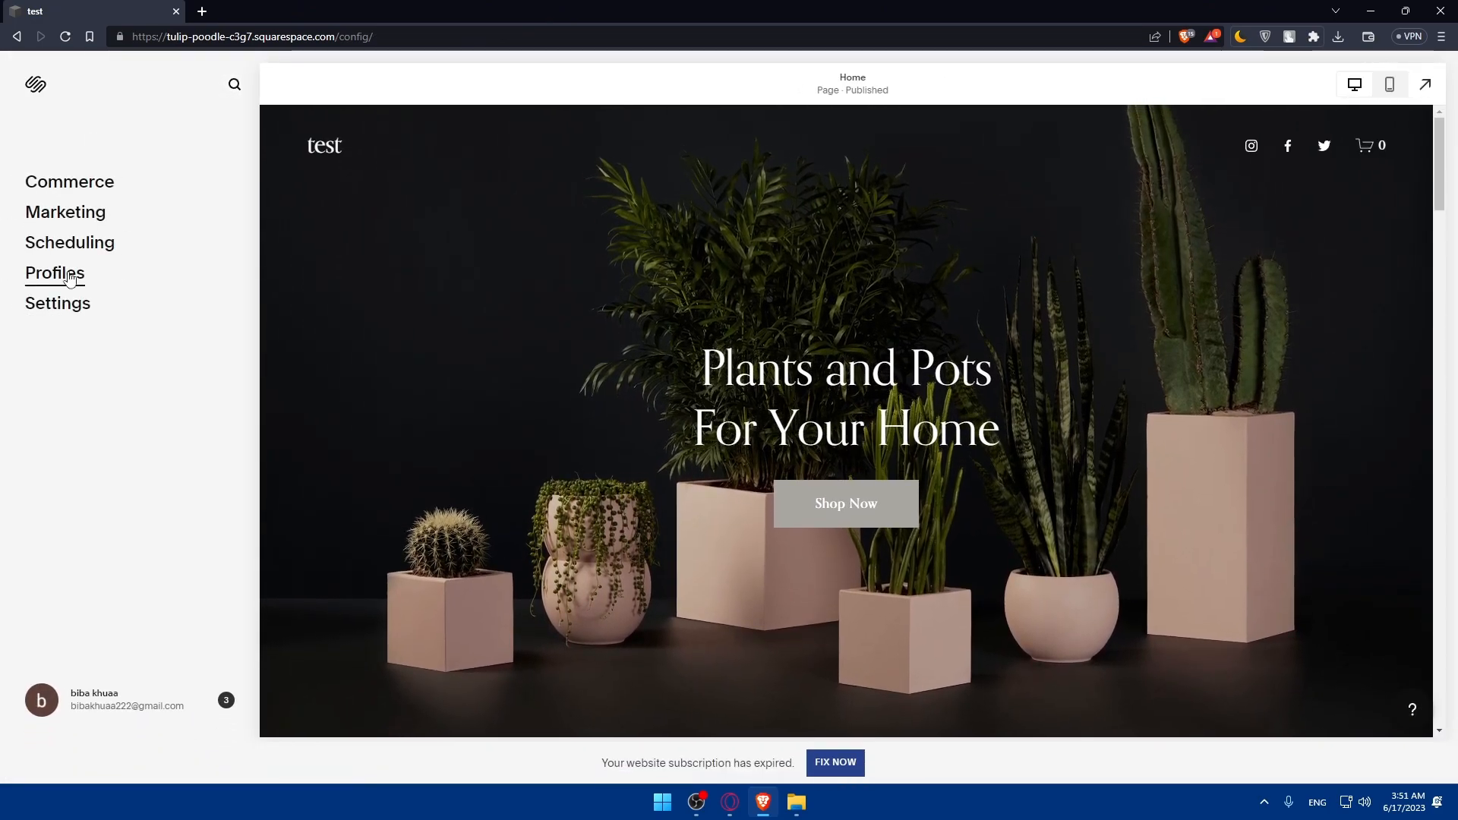
- Look over the Profiles section with its additional options and the site Settings, and return to the home menu
click(69, 278)
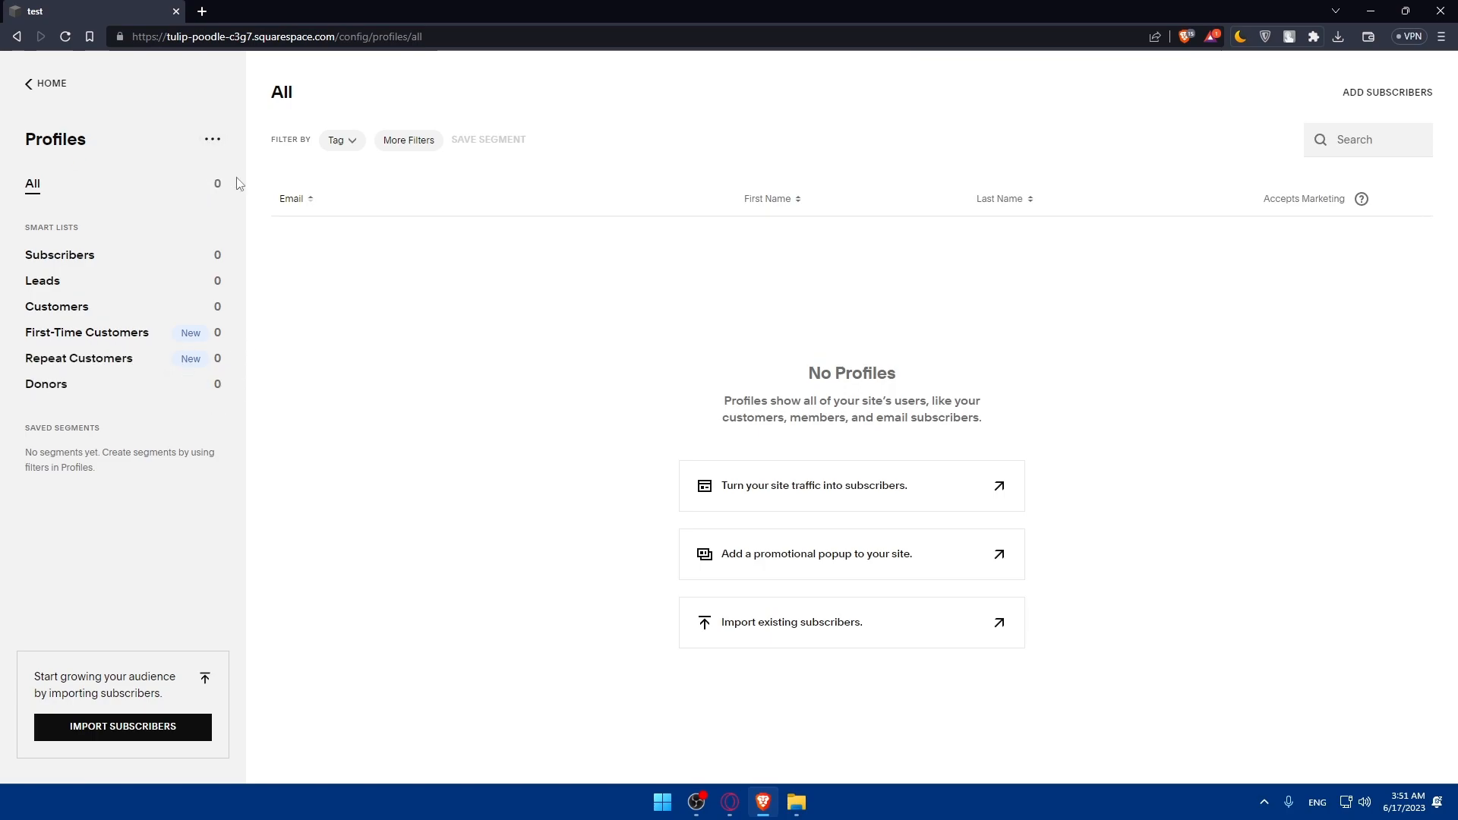
double_click(218, 184)
click(213, 139)
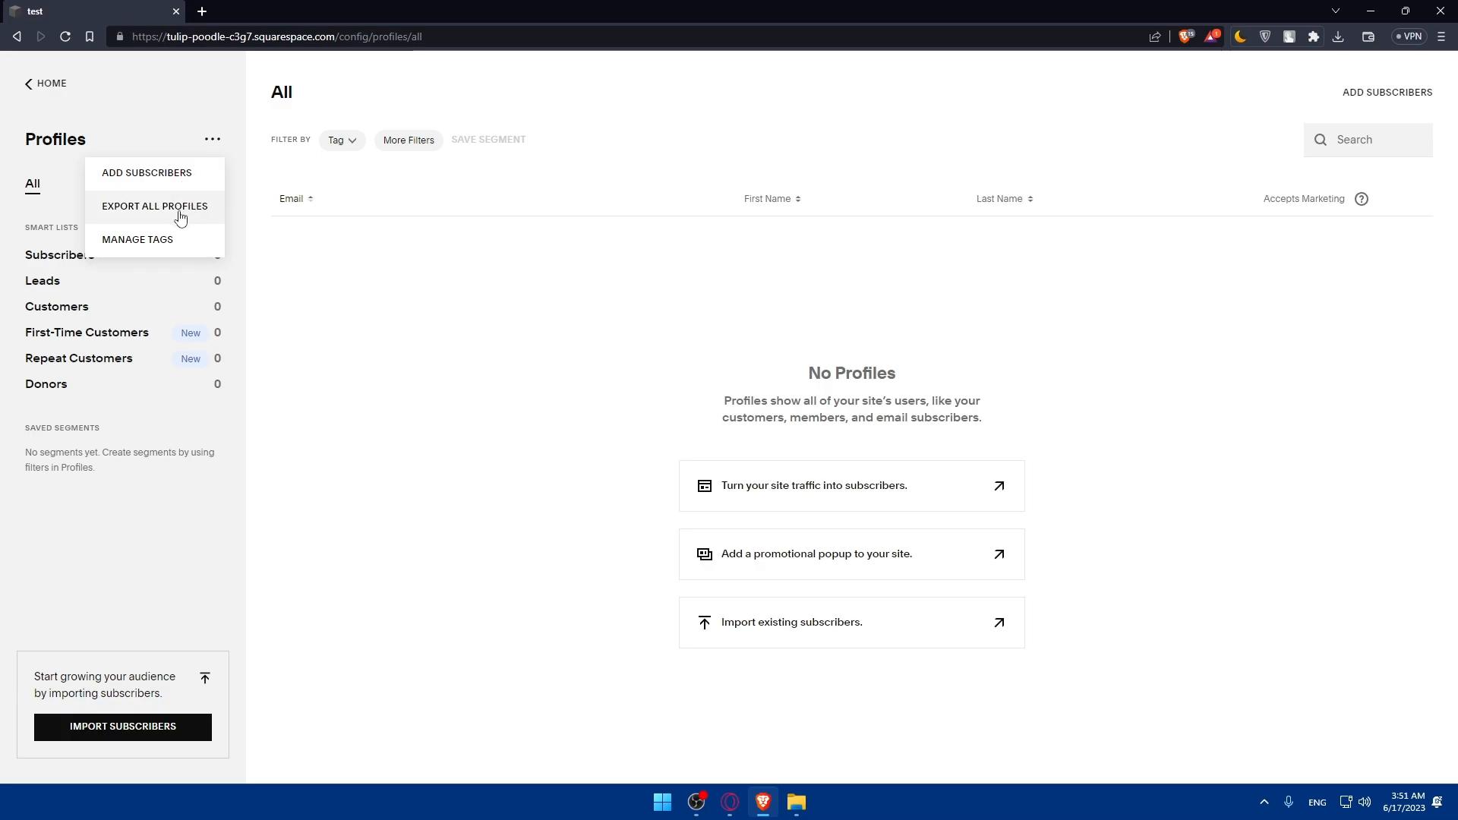
click(47, 84)
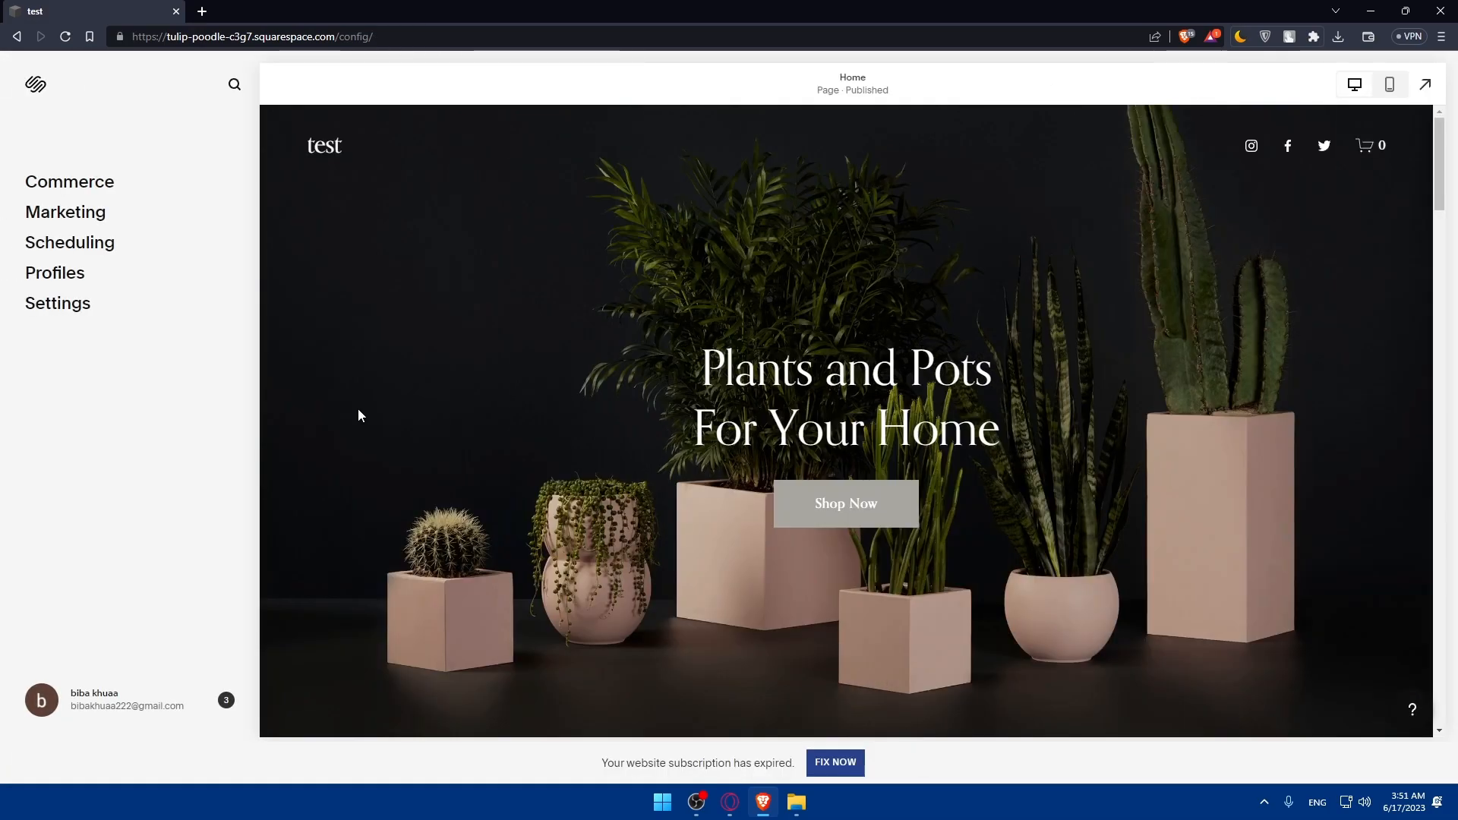
click(50, 305)
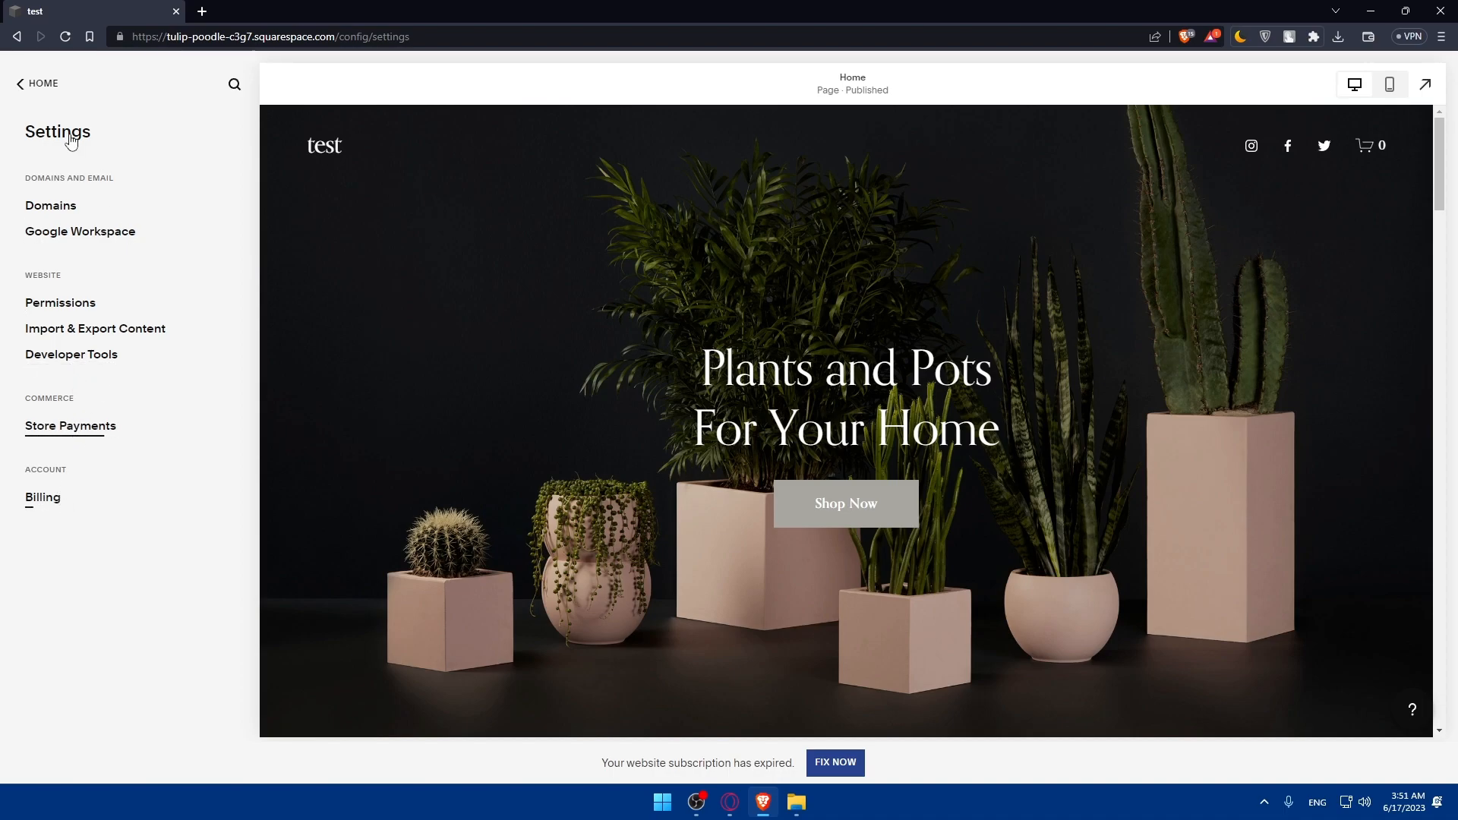
click(16, 83)
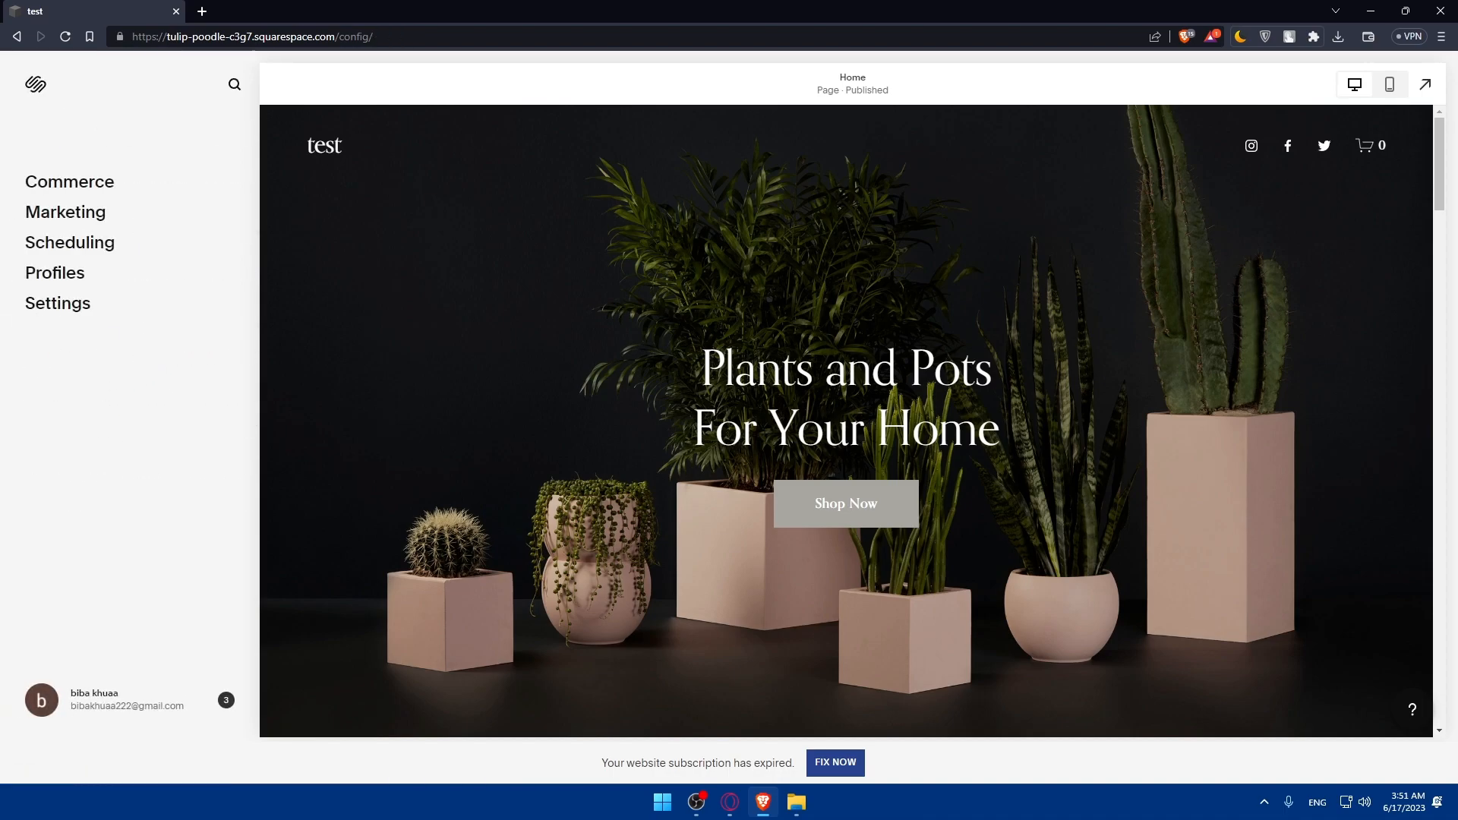